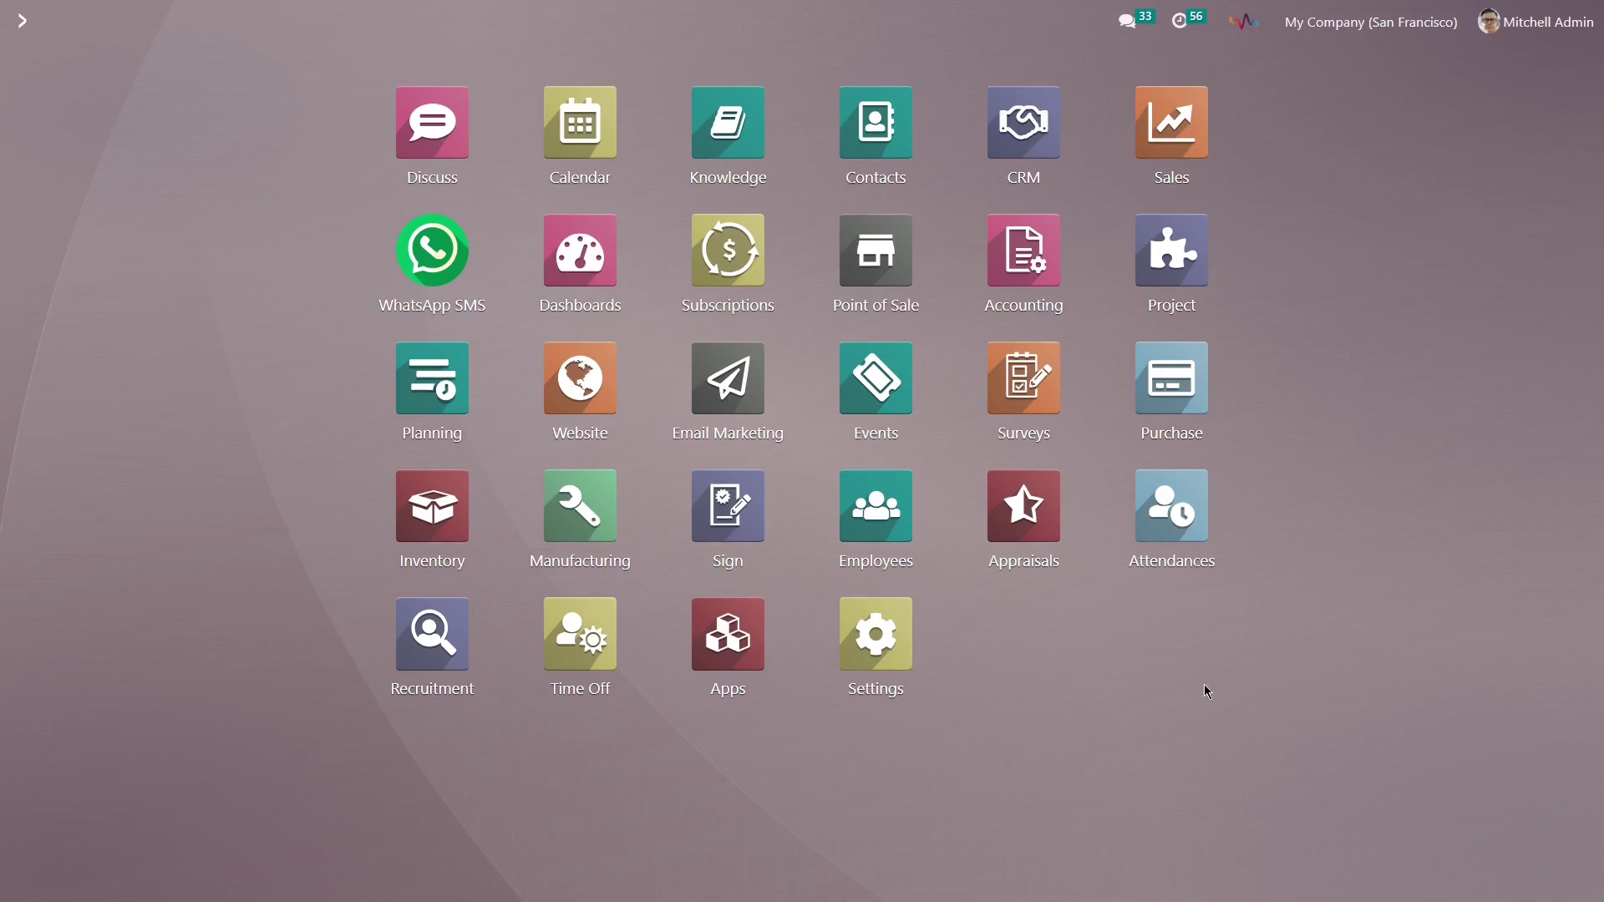
# Open the Apps page, which lists the installed Odoo-Bill.com Integration app.
pyautogui.click(736, 639)
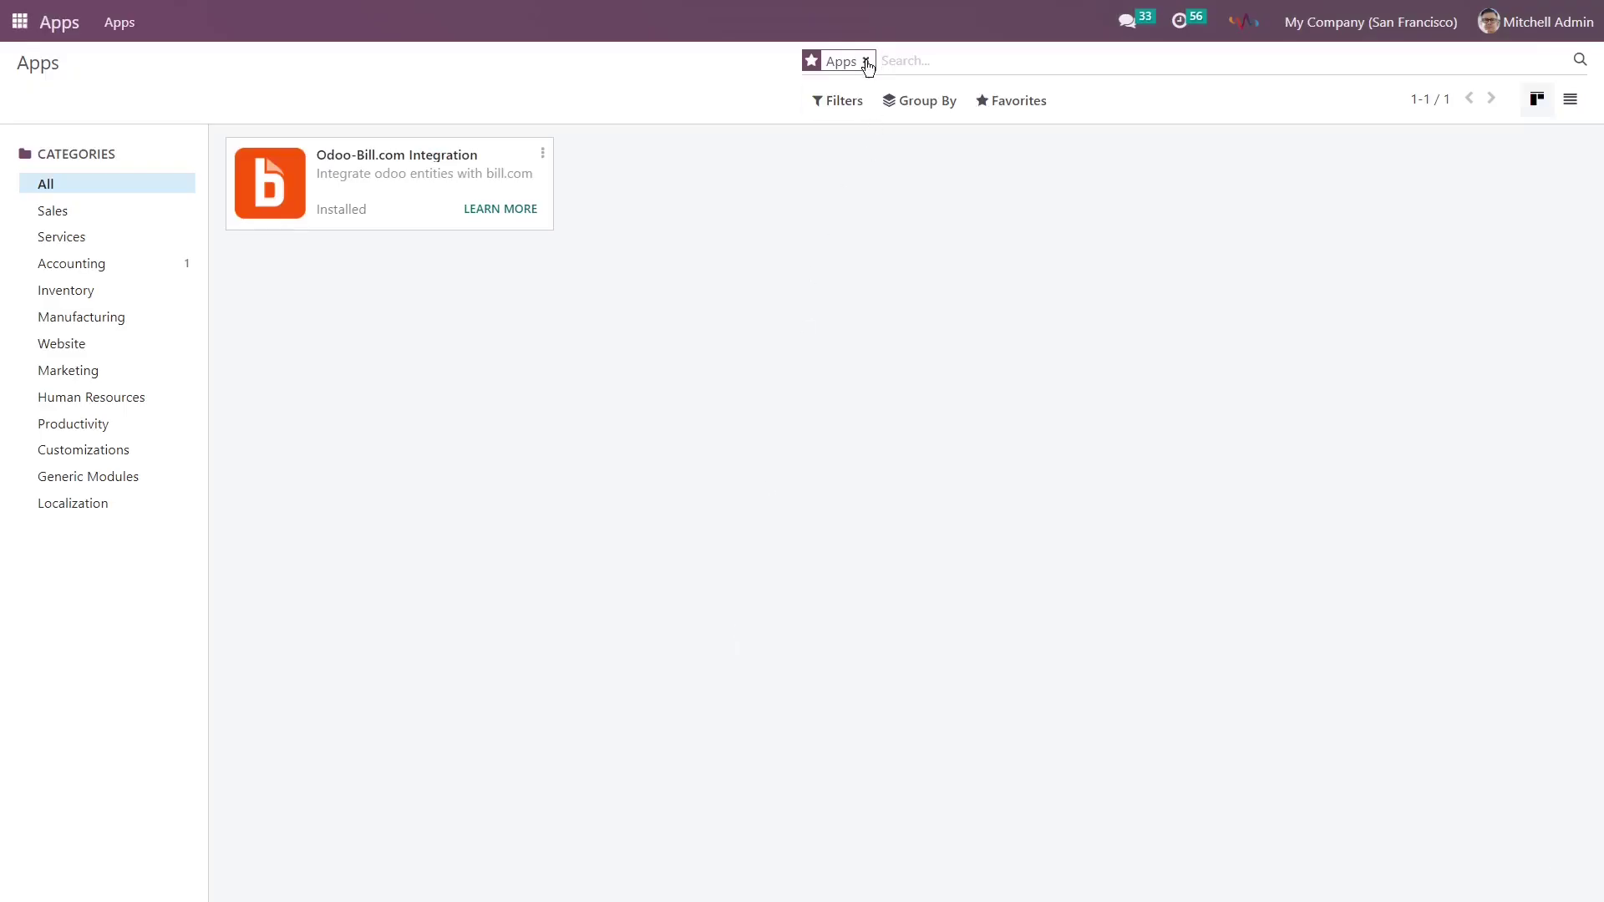
pyautogui.click(865, 62)
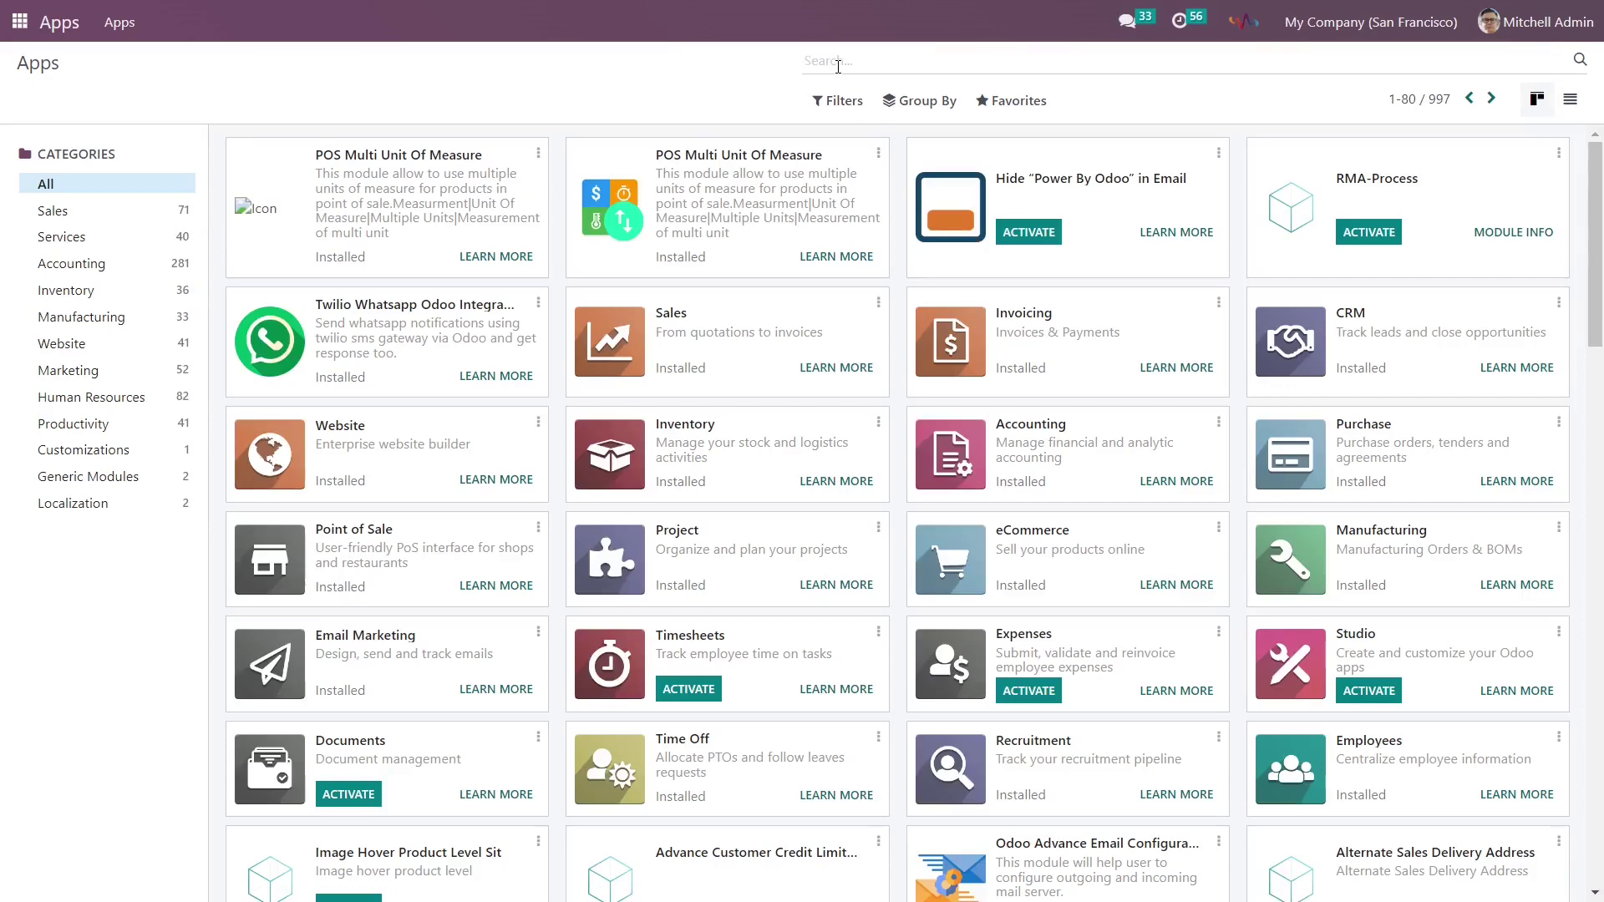
pyautogui.write('partn')
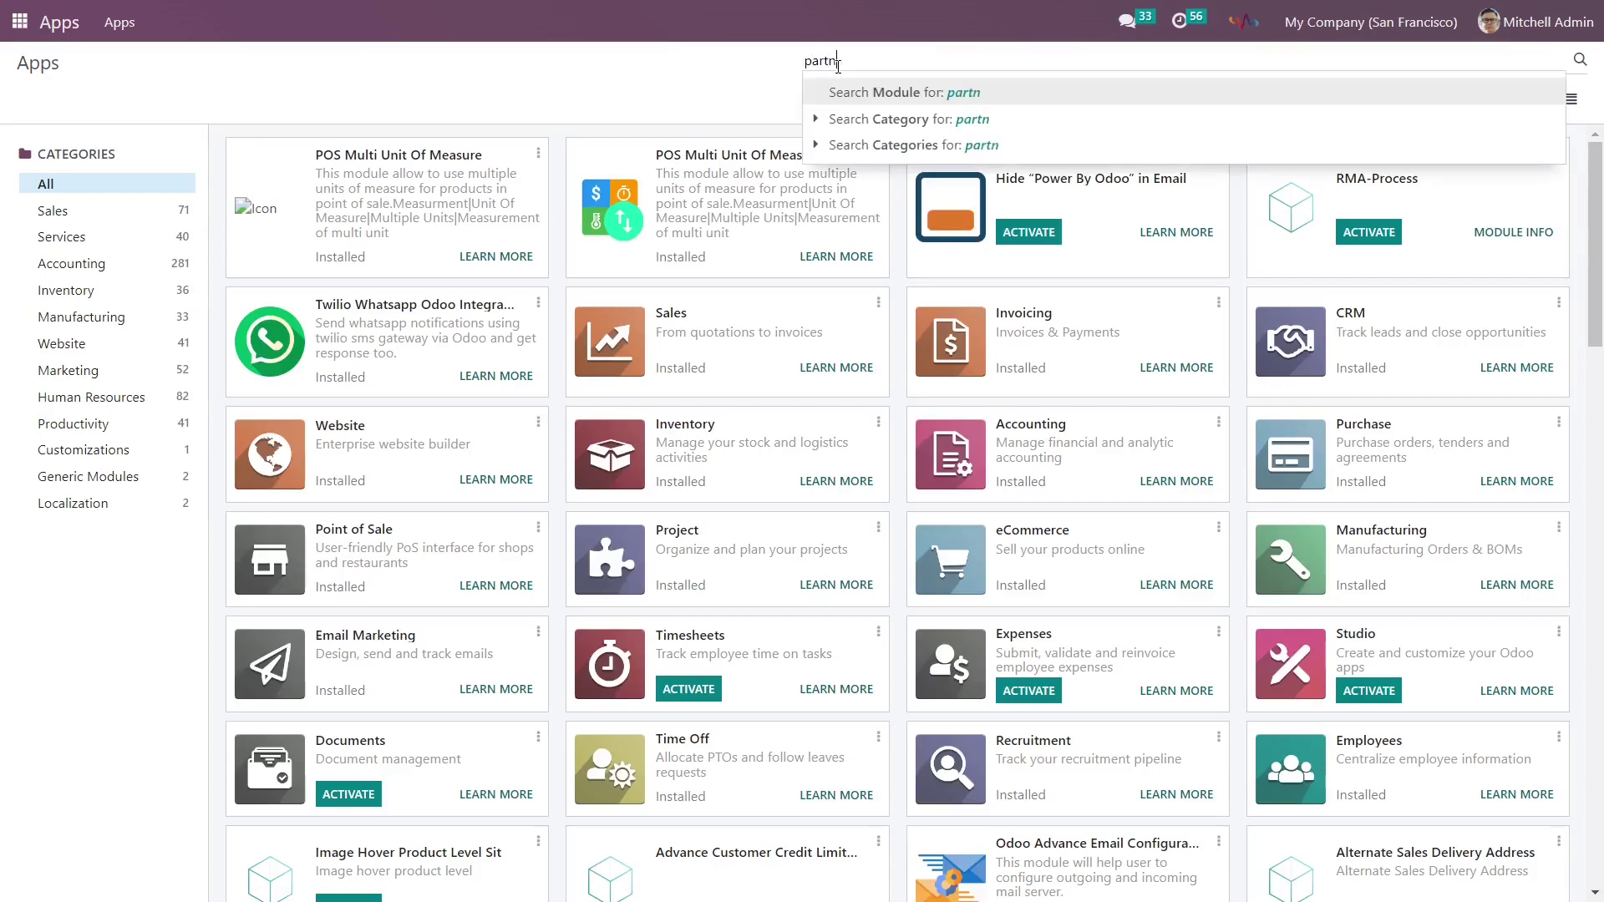
pyautogui.write('er')
pyautogui.press('Return')
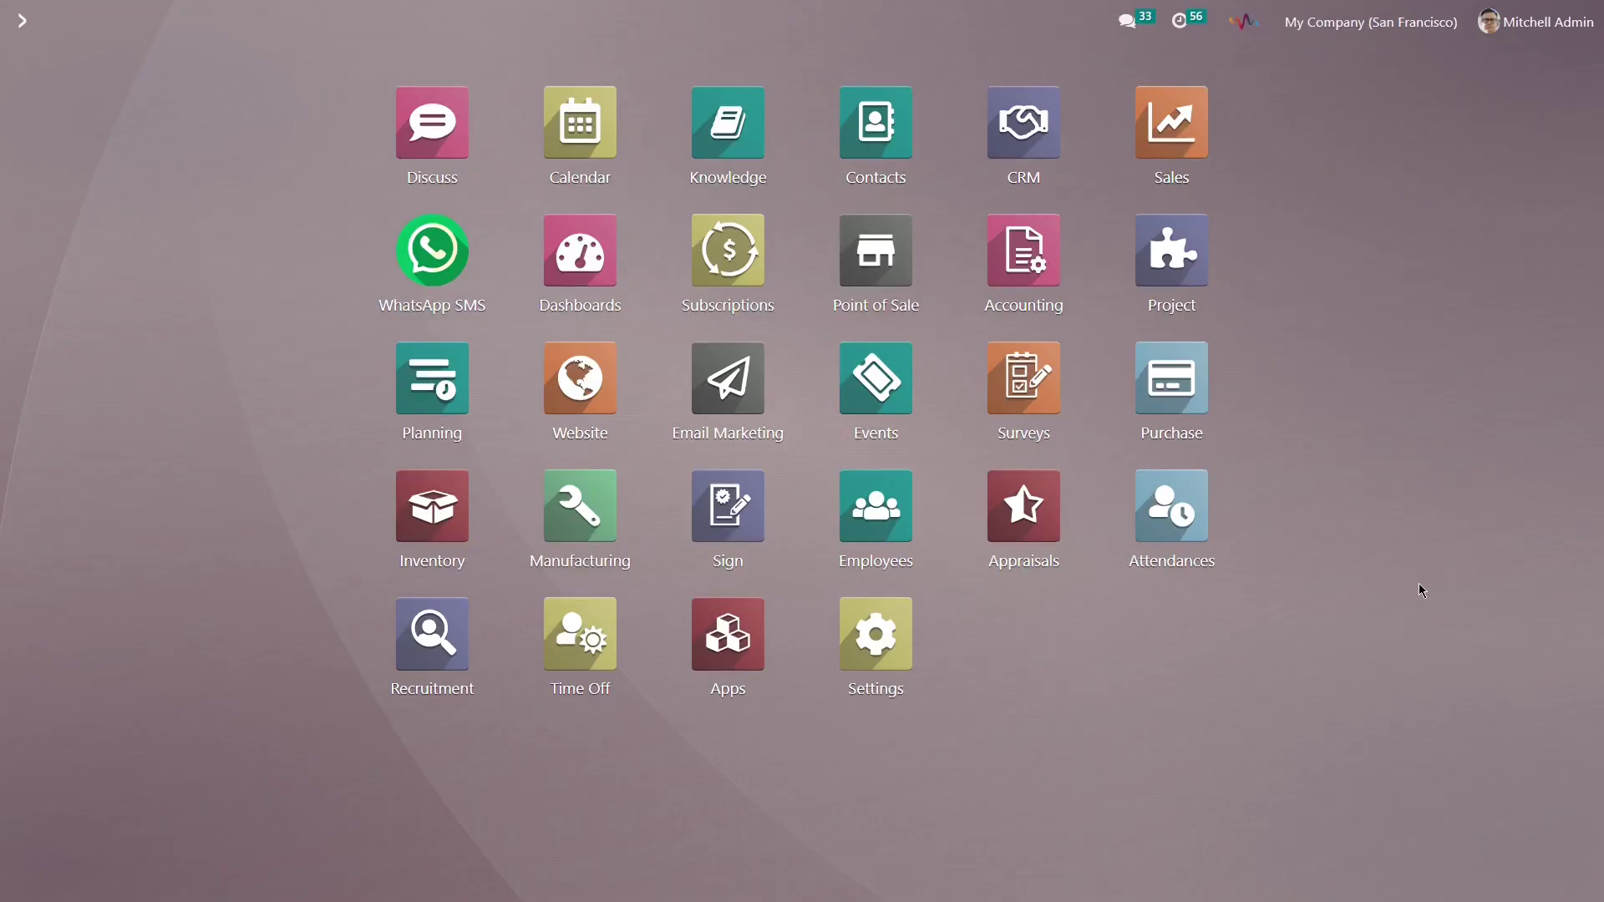
# Open the 2024 Account Statement report from Accounting's Partner Reports menu.
pyautogui.click(1036, 261)
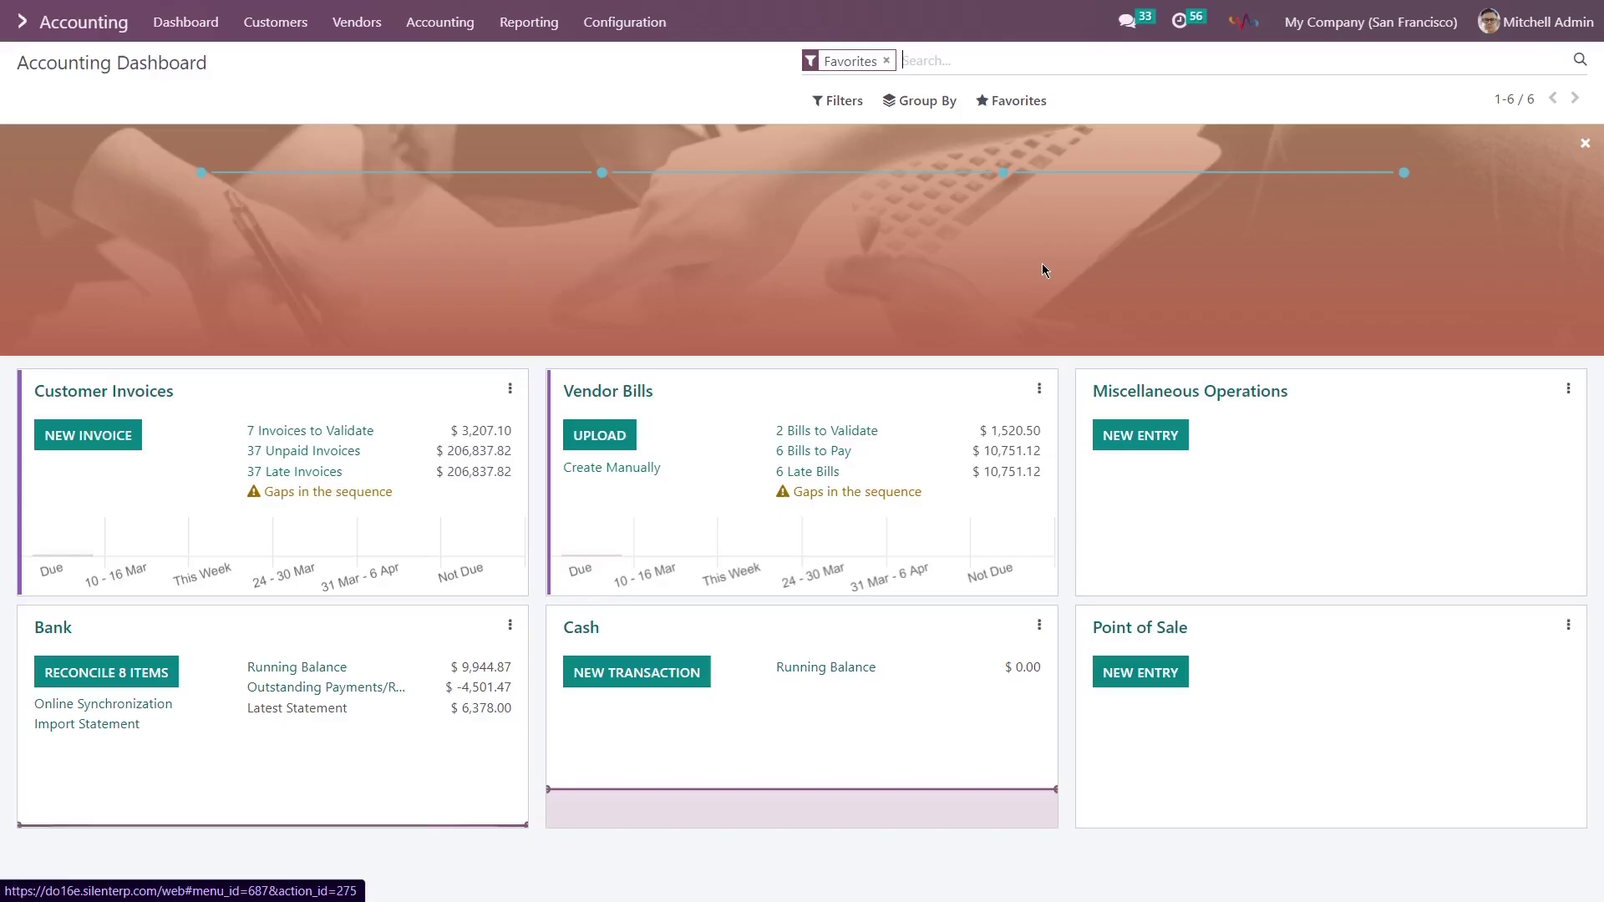
pyautogui.click(528, 30)
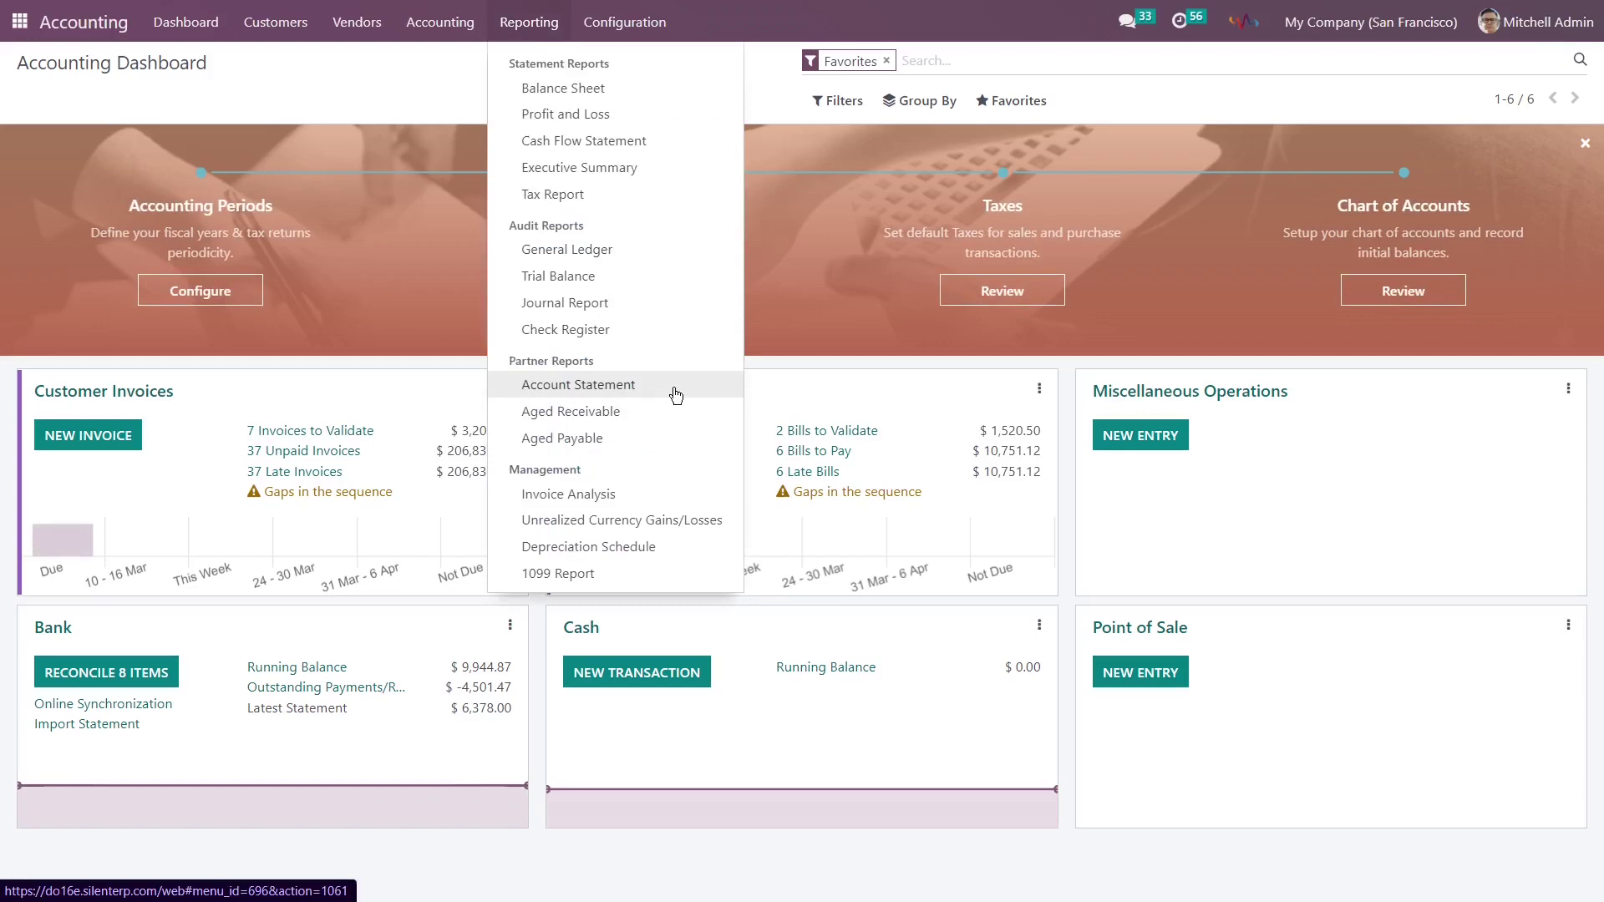
pyautogui.click(573, 389)
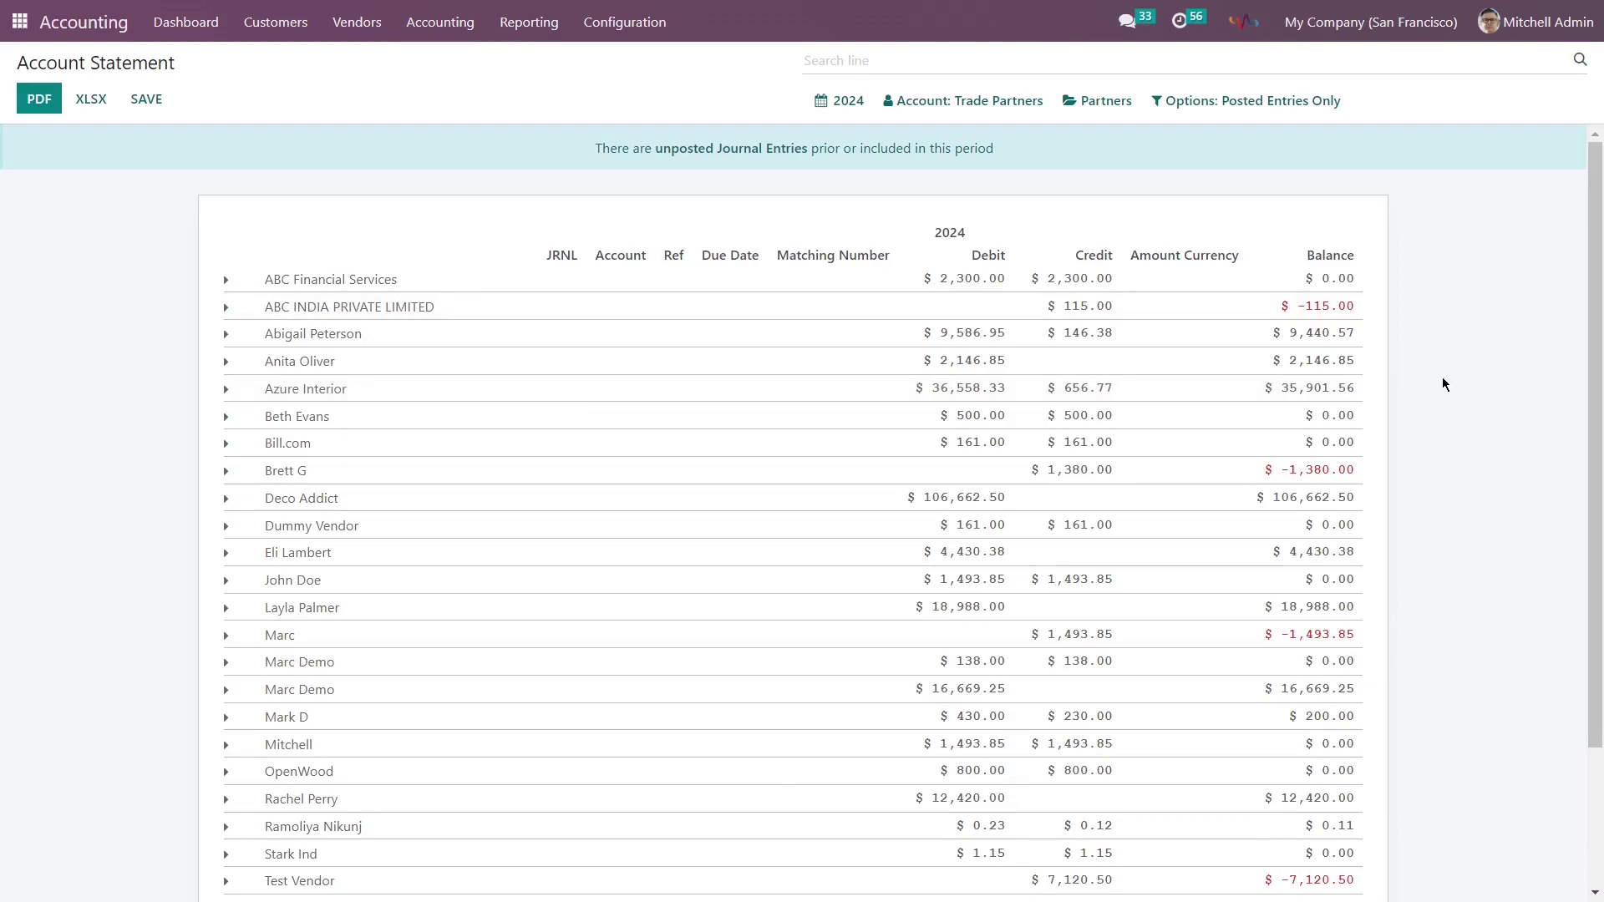
# Expand ABC Financial Services to its four entries and save the full statement as a PDF.
pyautogui.click(342, 284)
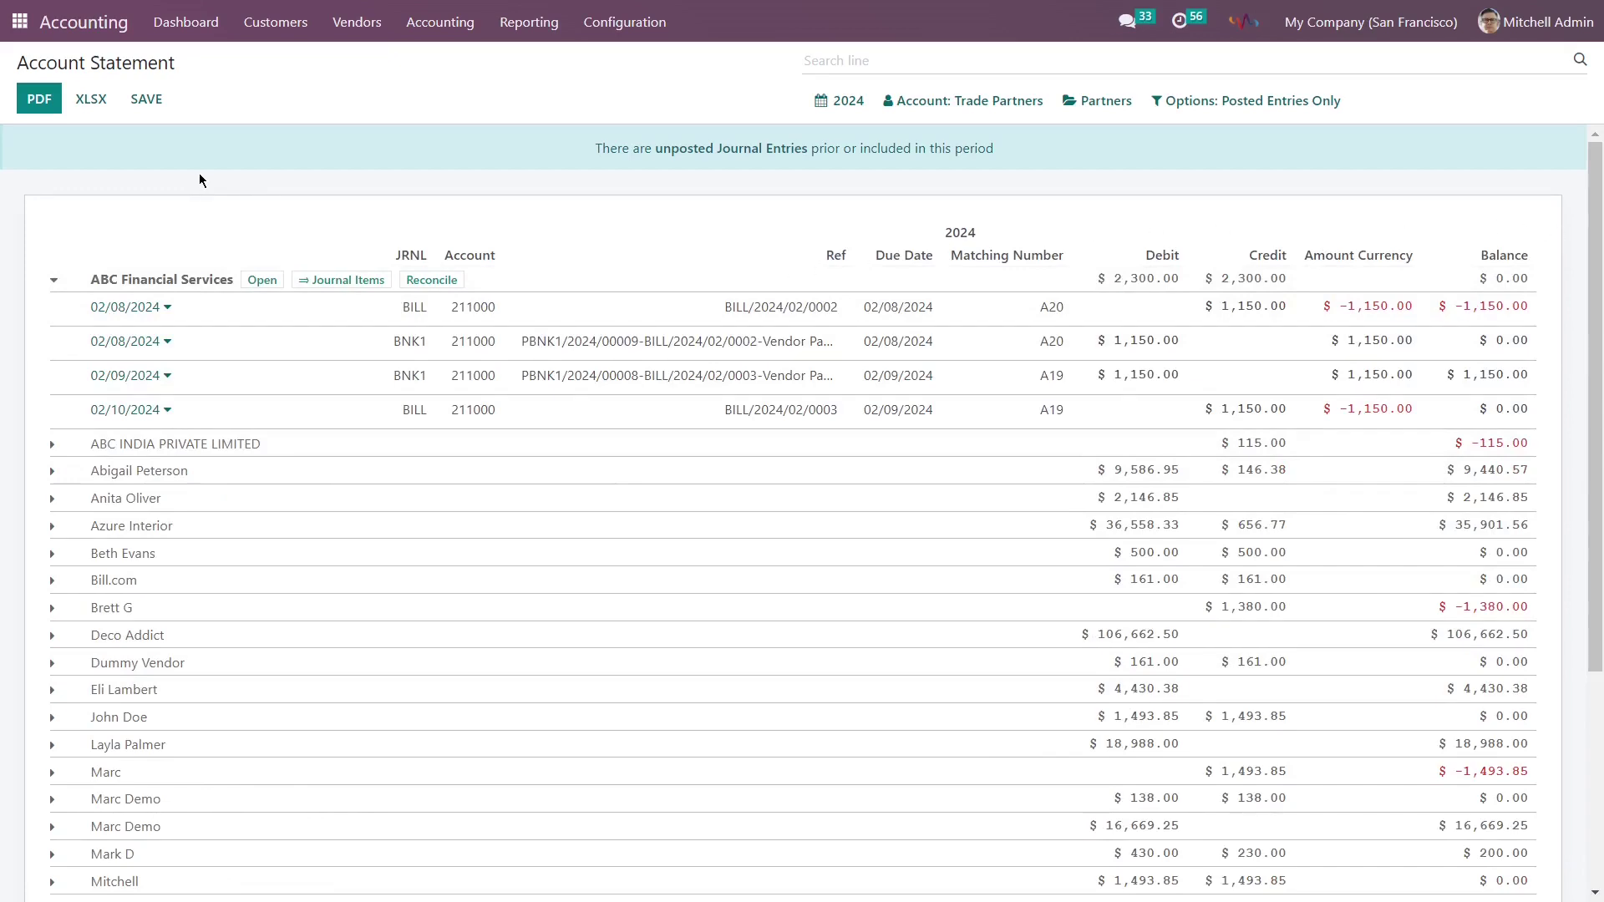
pyautogui.scroll(-5, 221, 149)
pyautogui.scroll(5, 1017, 530)
pyautogui.click(42, 102)
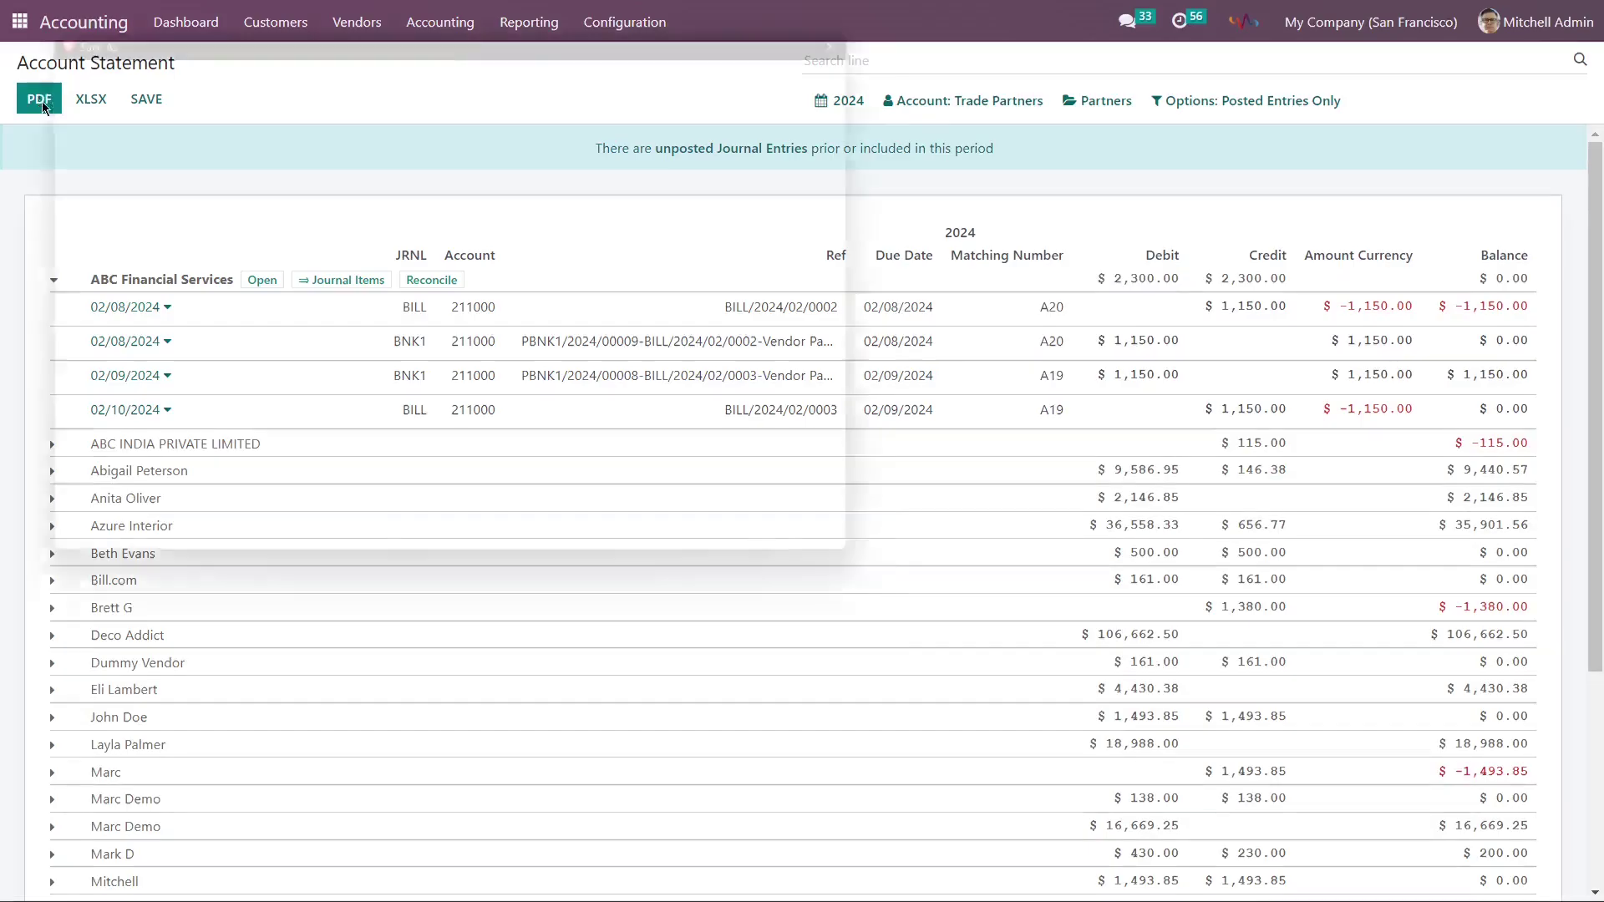
pyautogui.click(754, 570)
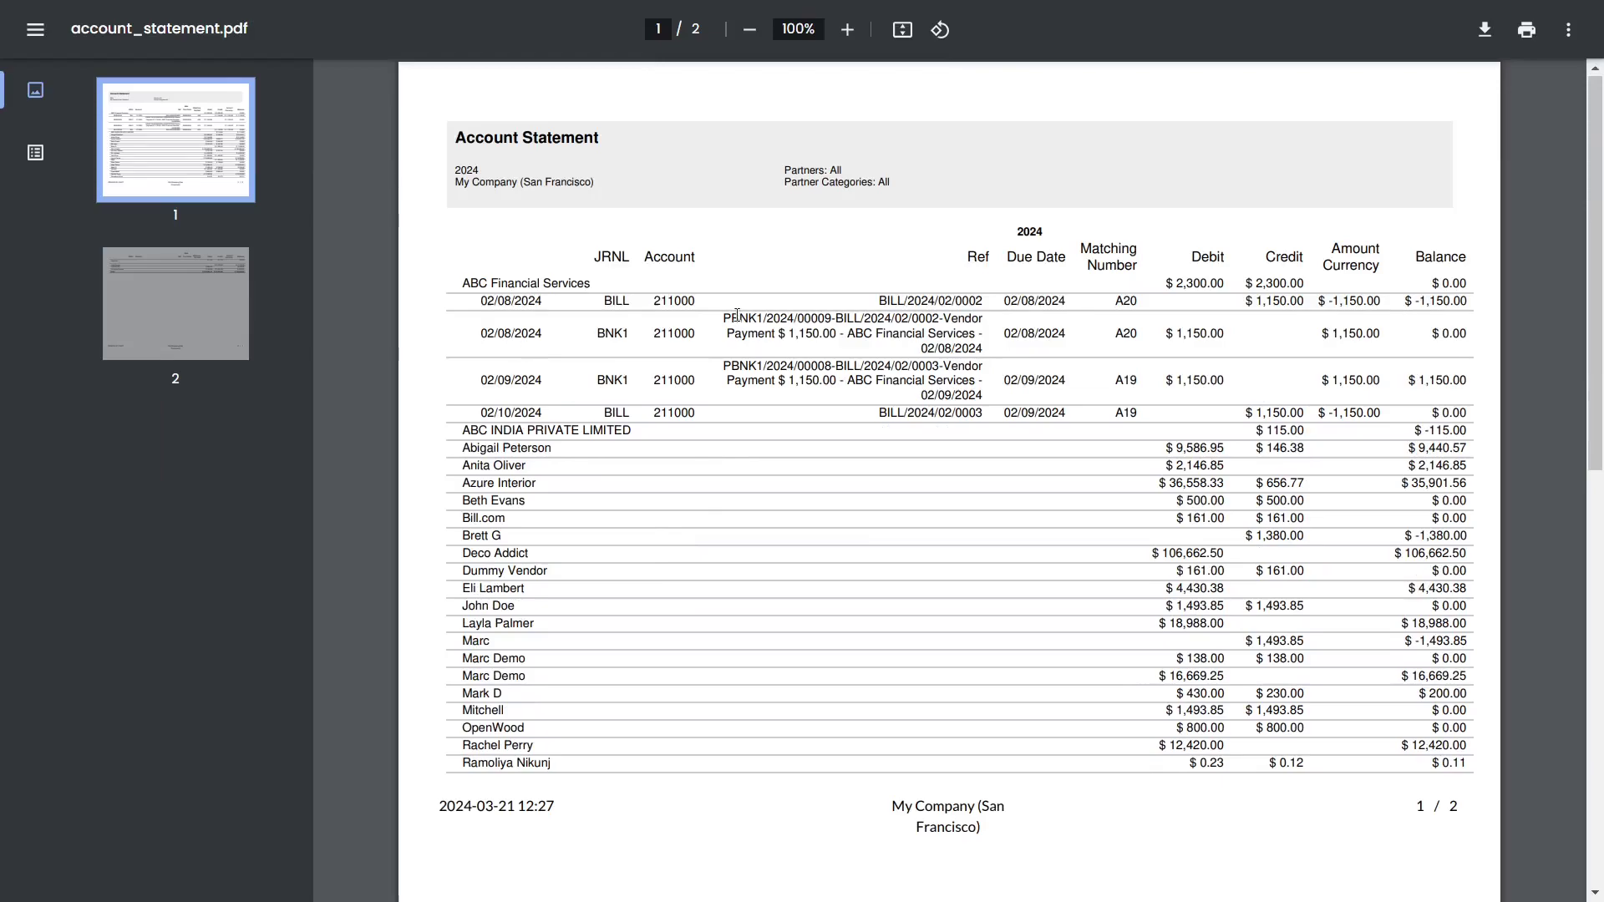
pyautogui.scroll(-10, 732, 418)
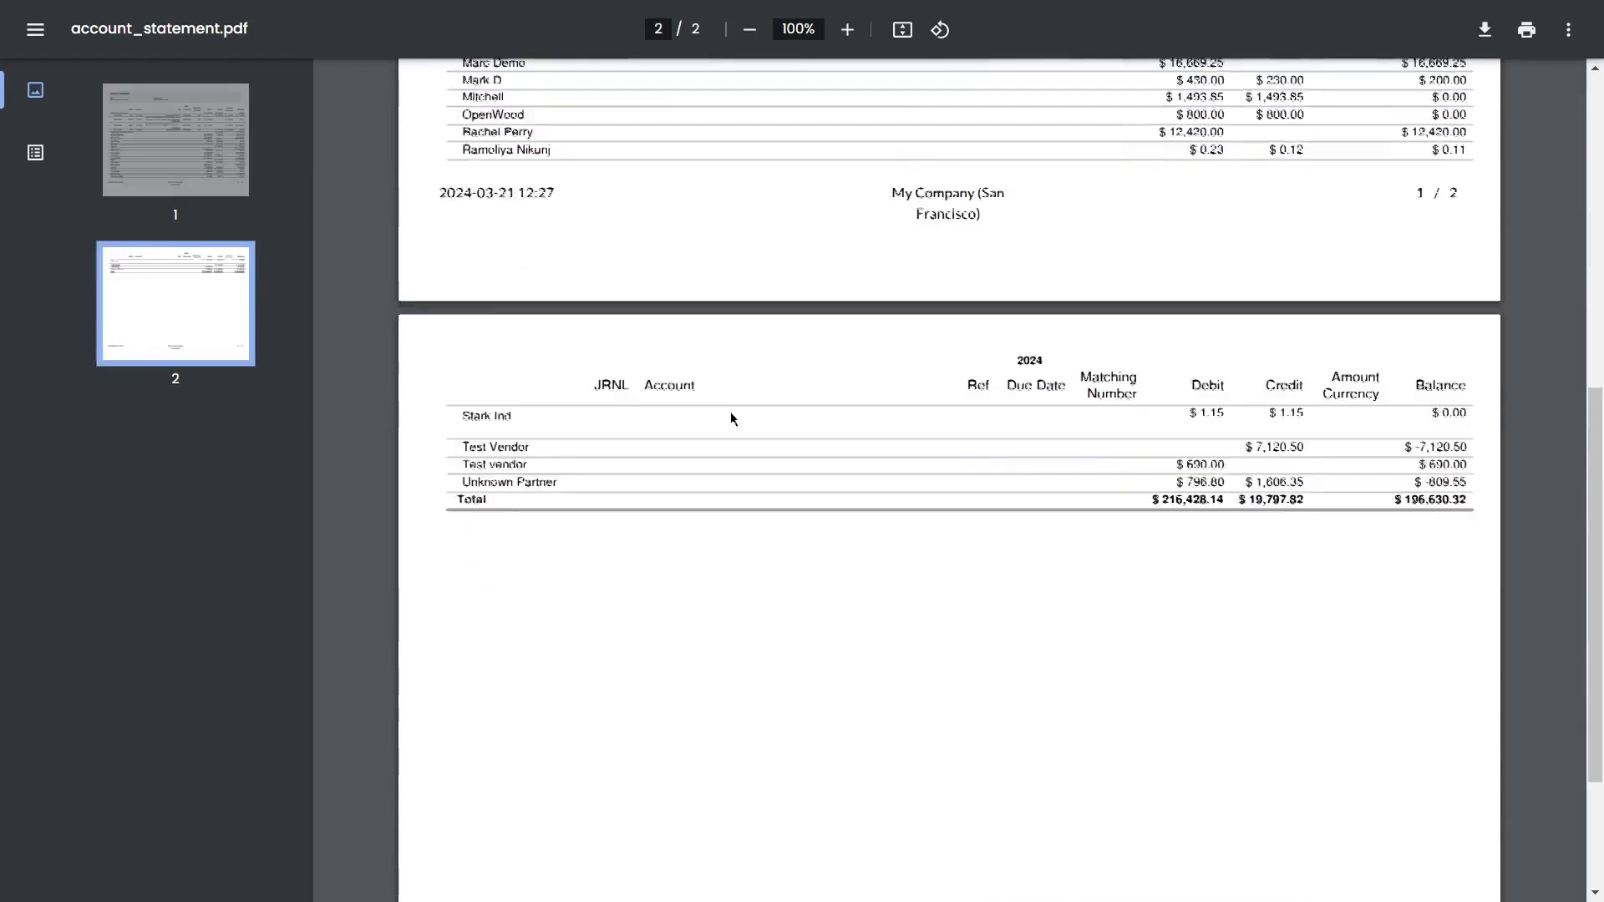
pyautogui.scroll(8, 732, 417)
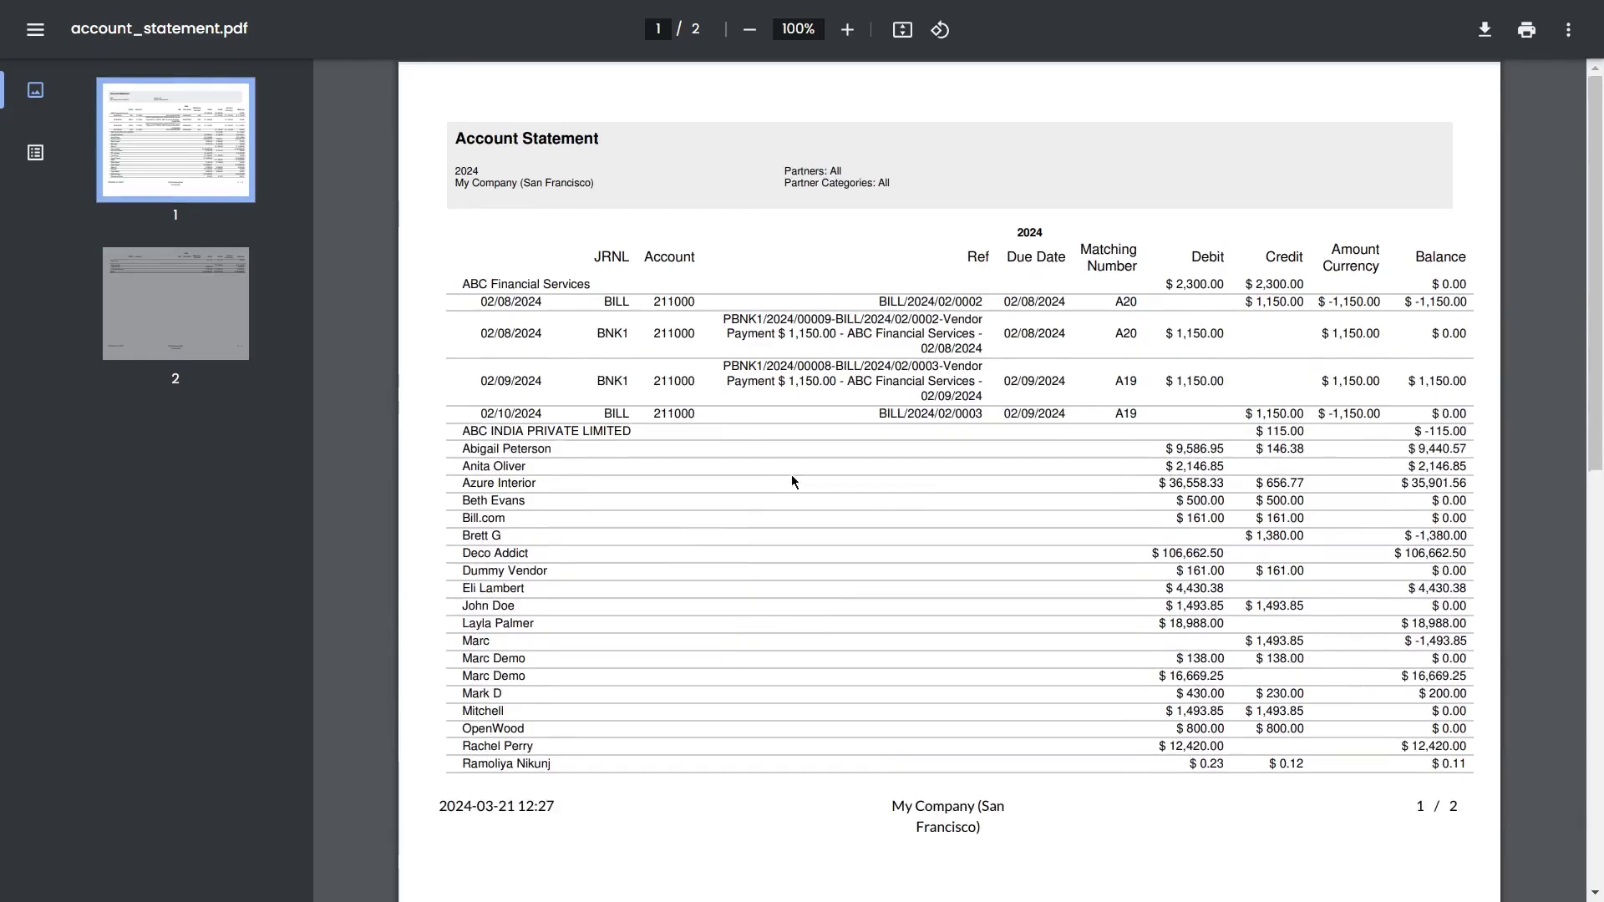
pyautogui.scroll(-10, 776, 475)
pyautogui.scroll(10, 775, 474)
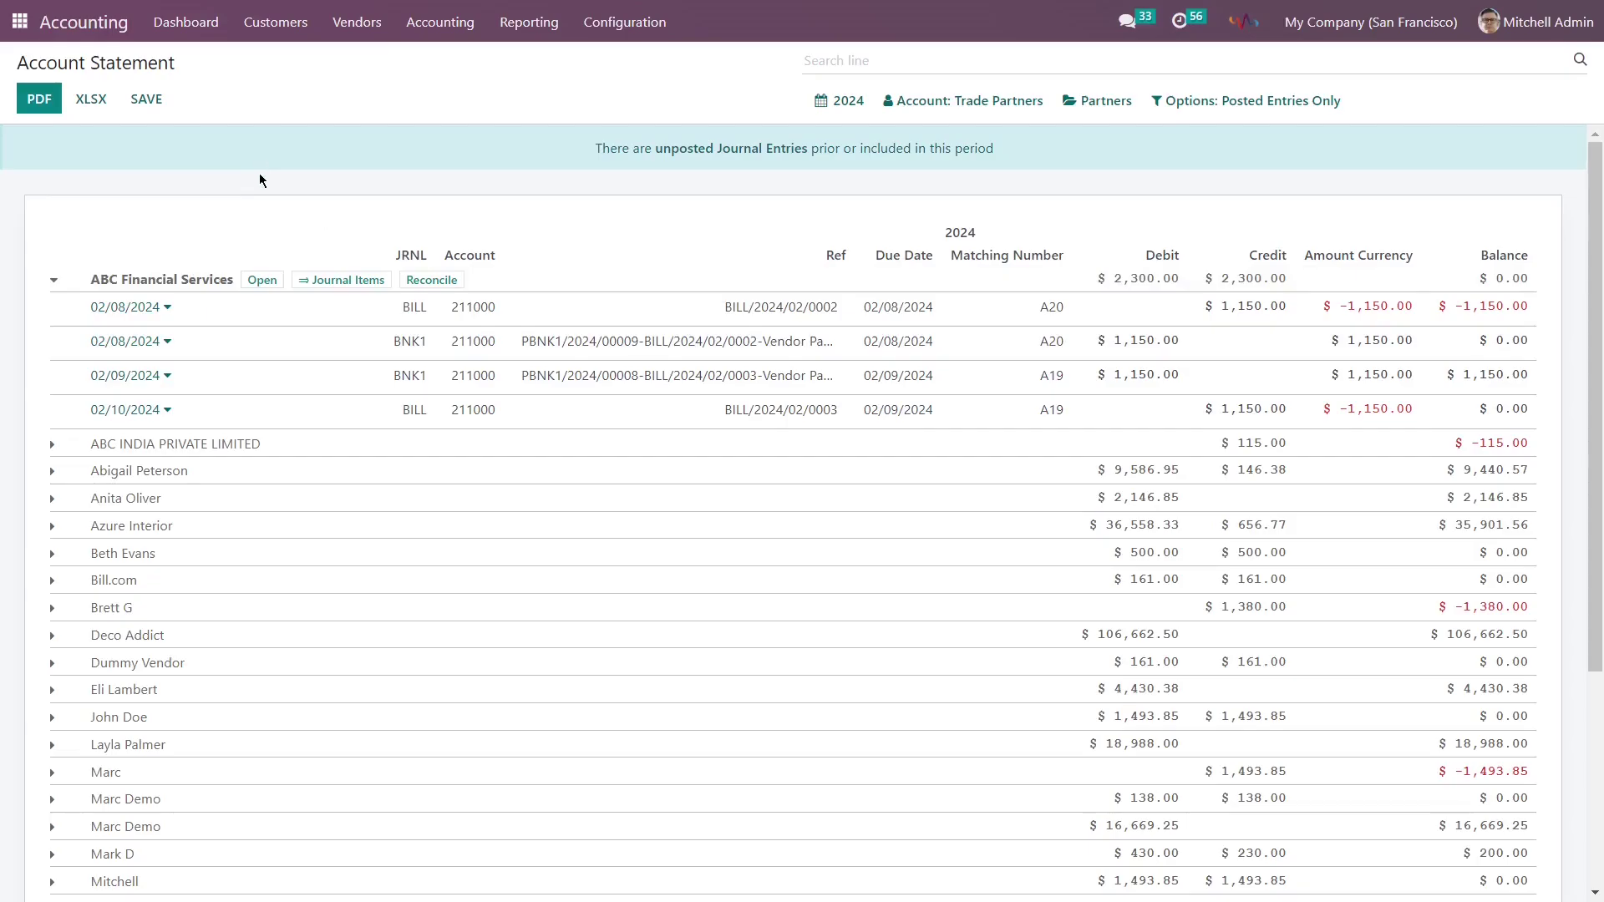
# Collapse ABC Financial Services and go to the Customers page of ten customer cards.
pyautogui.click(53, 288)
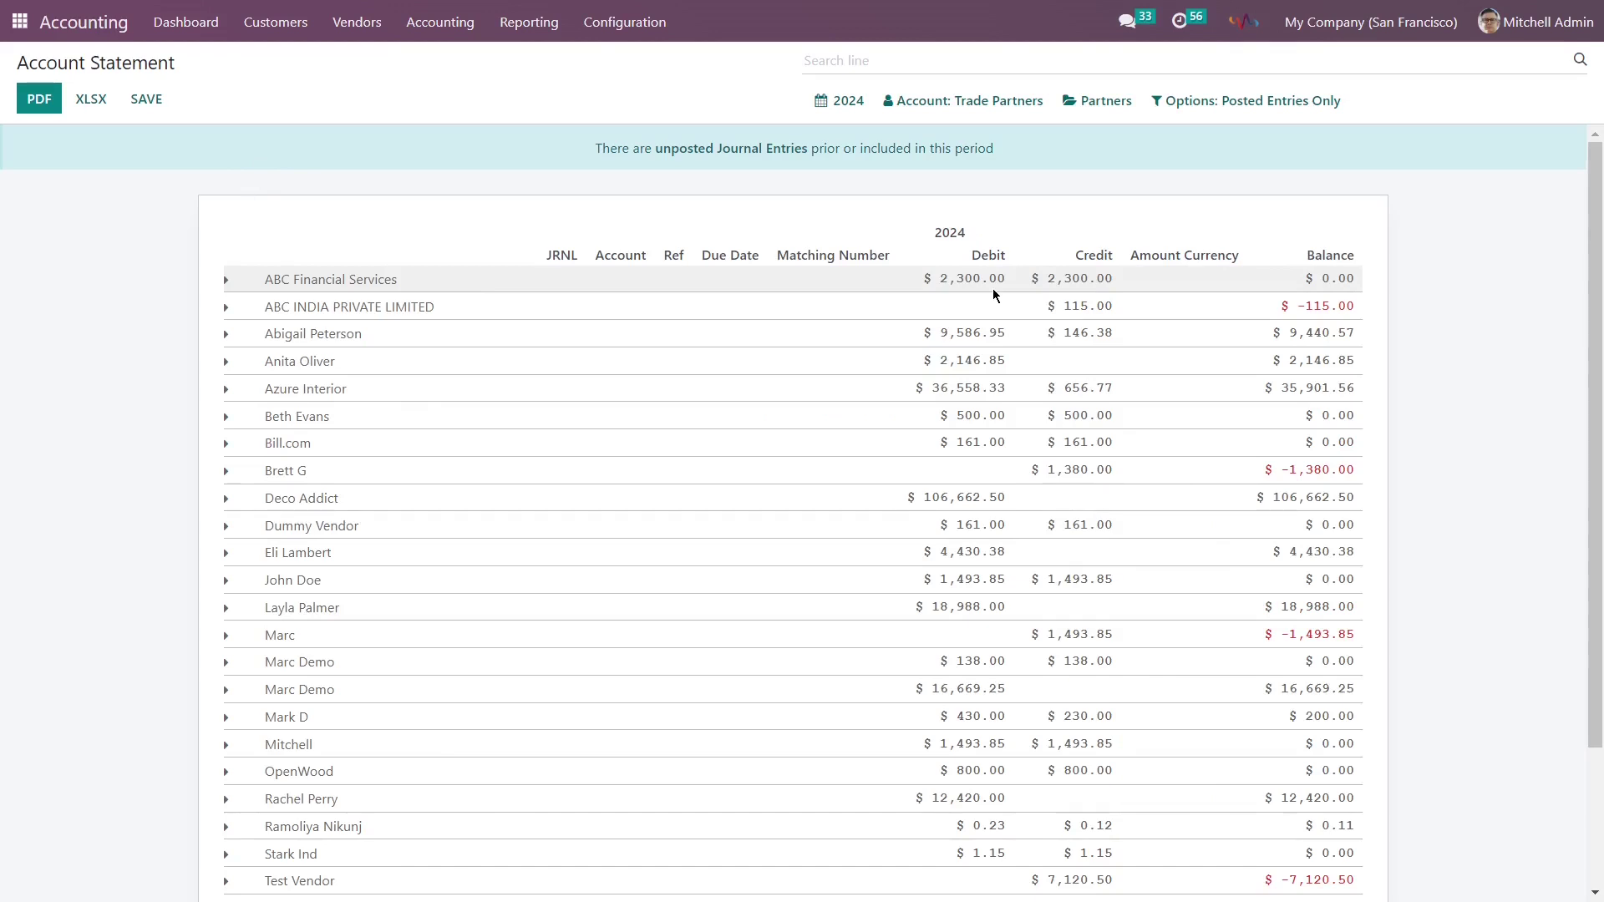
pyautogui.click(276, 22)
pyautogui.click(285, 197)
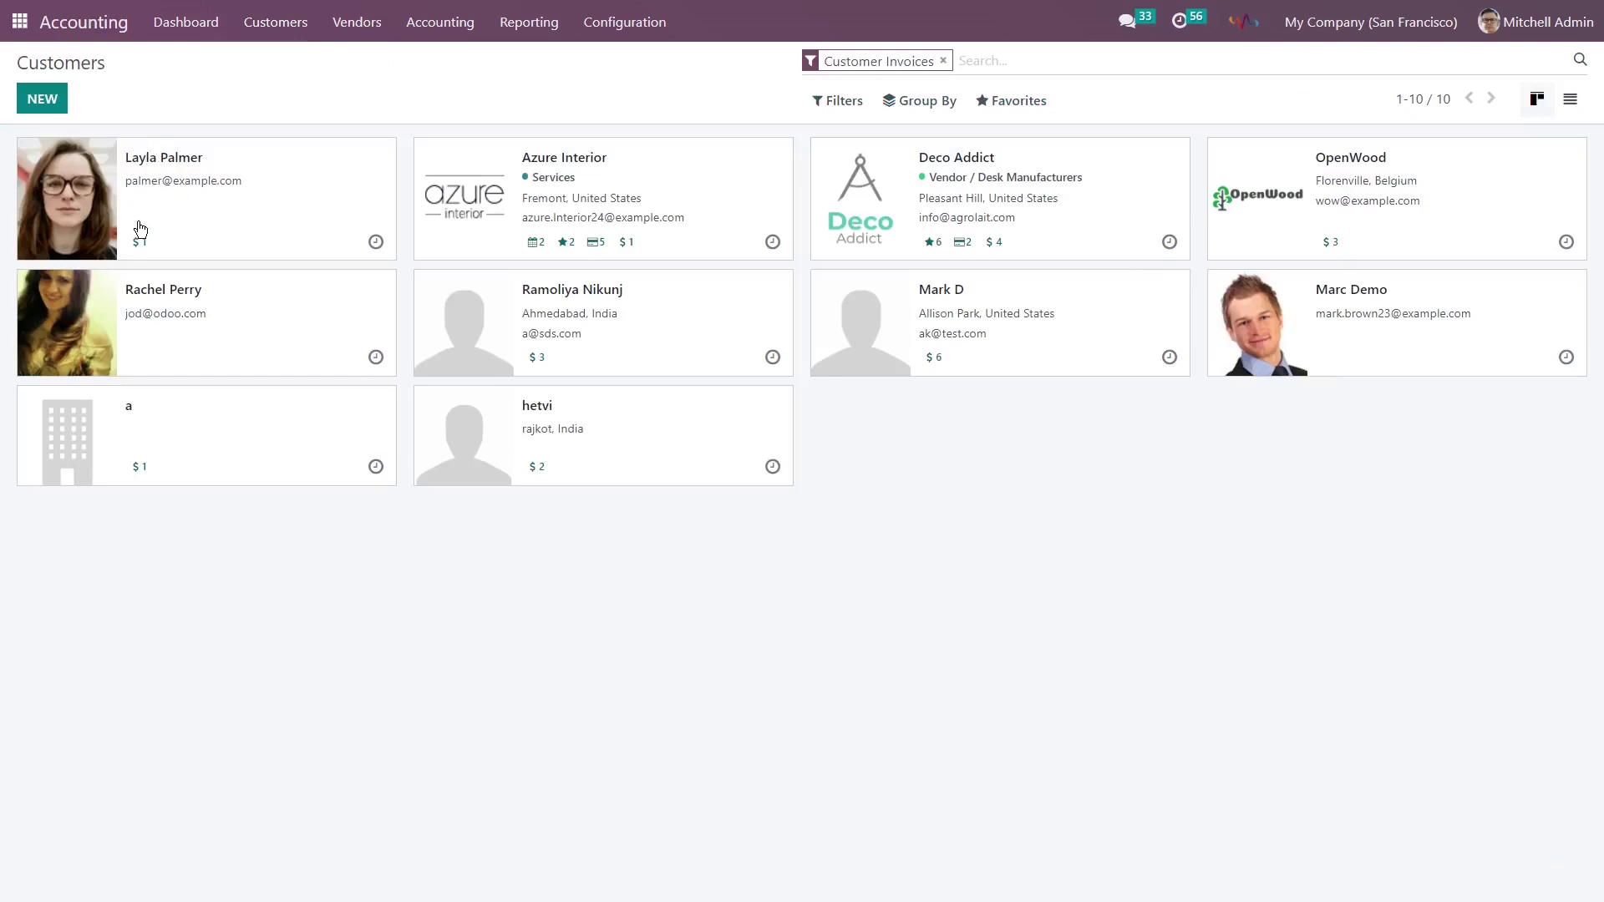
# Open Azure Interior's Account Statement from its record's More menu and expand its row.
pyautogui.click(552, 167)
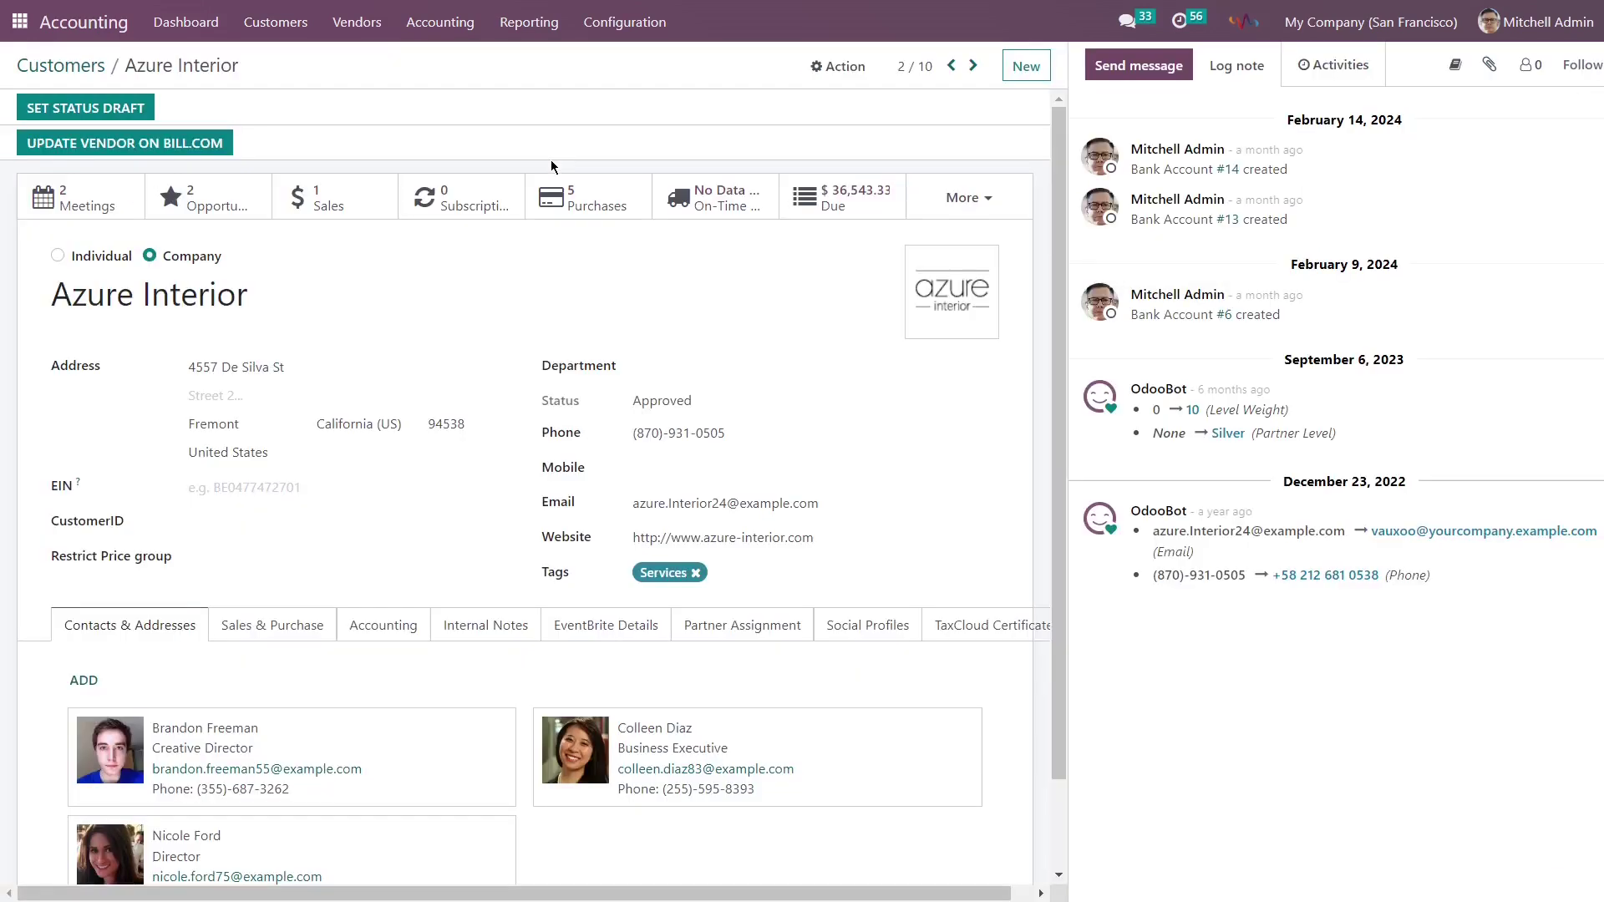
pyautogui.click(984, 199)
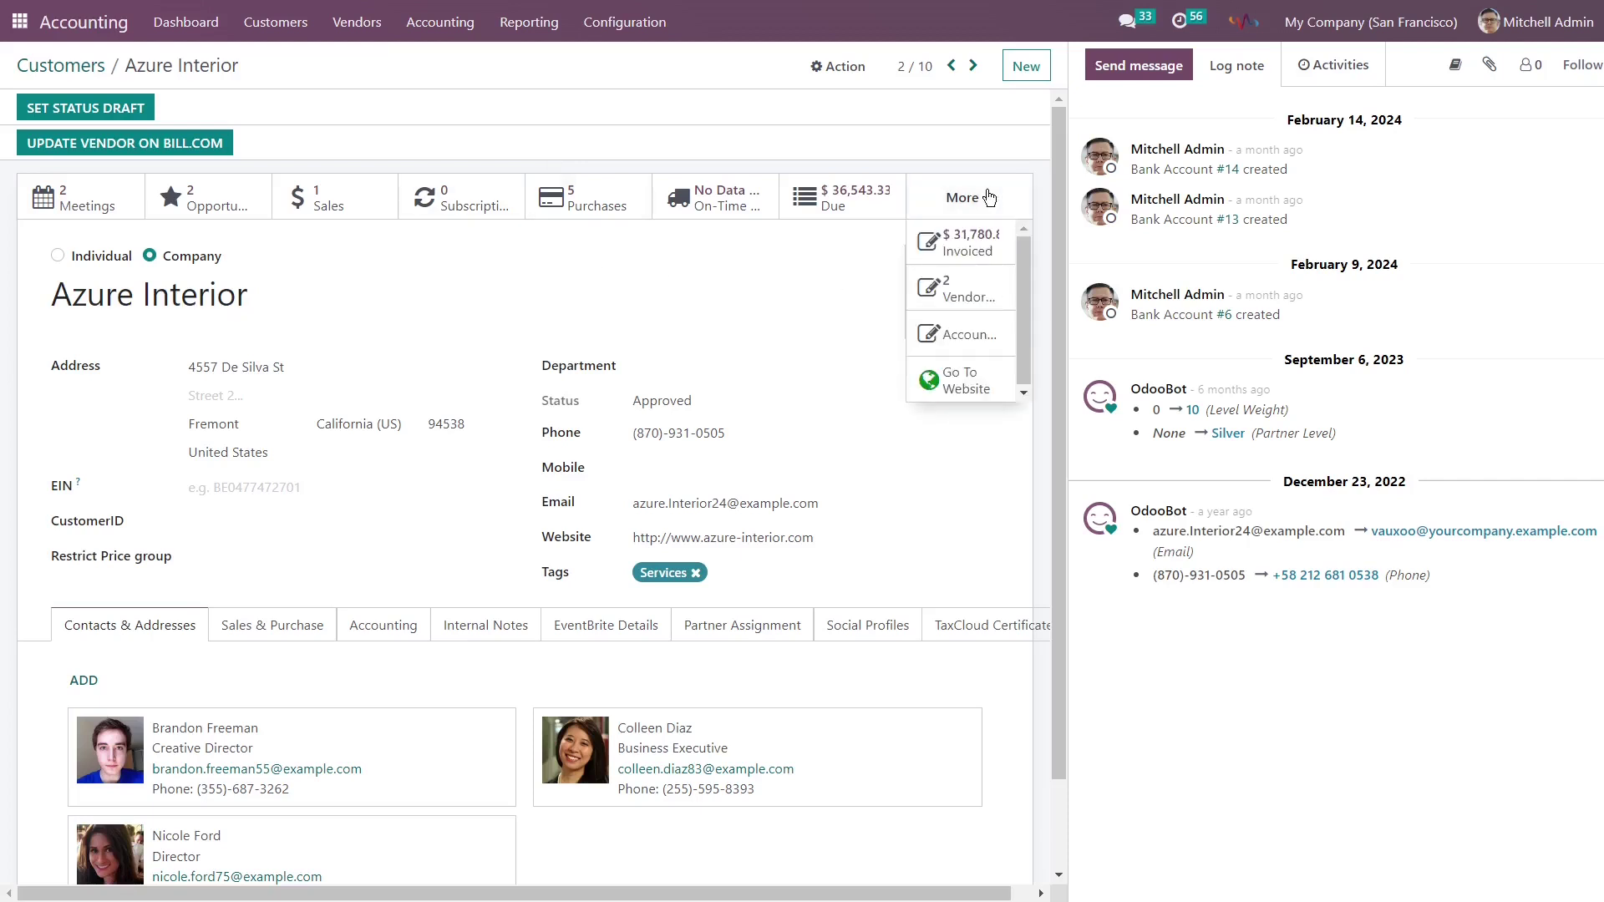
pyautogui.click(967, 336)
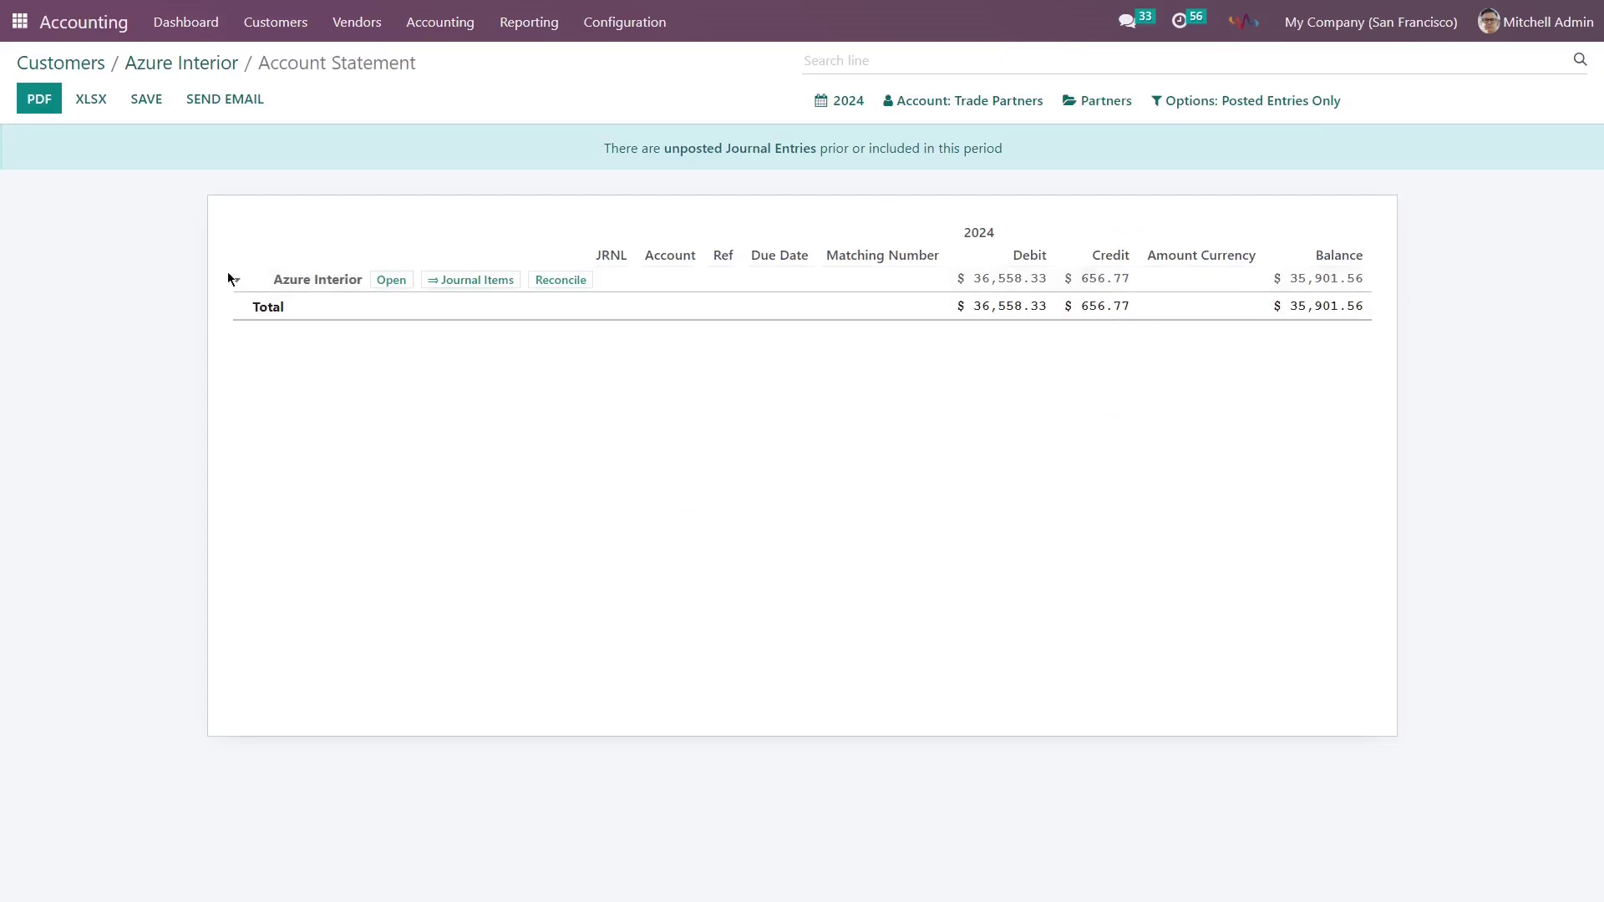
pyautogui.click(234, 279)
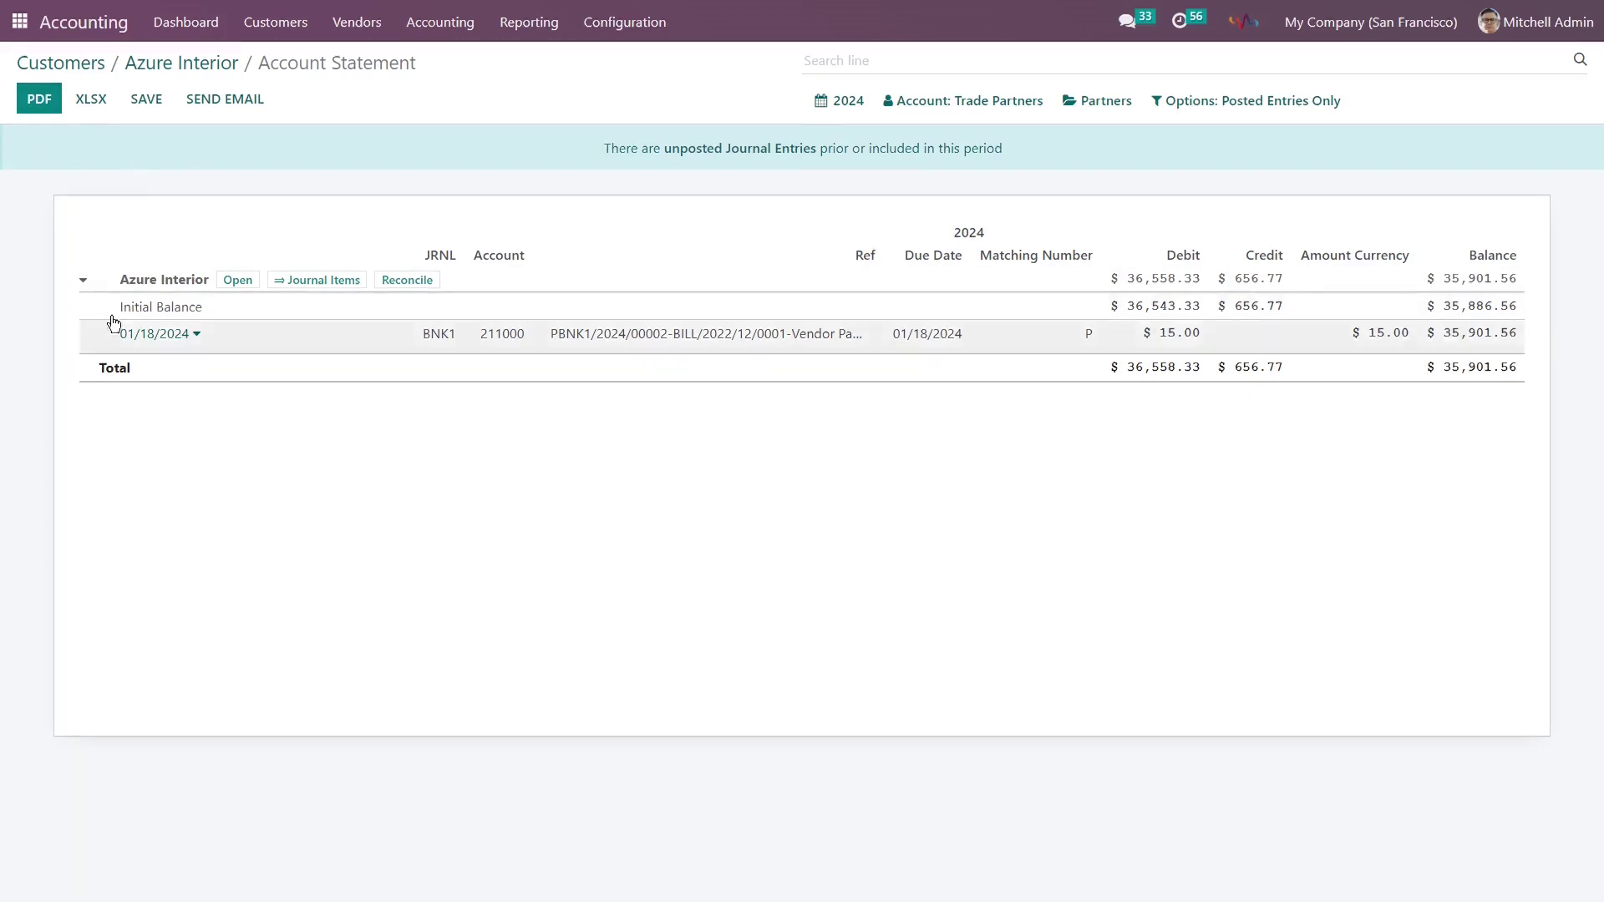
# Export Azure Interior's statement as a PDF named account_statement (1).pdf on the Desktop.
pyautogui.click(39, 98)
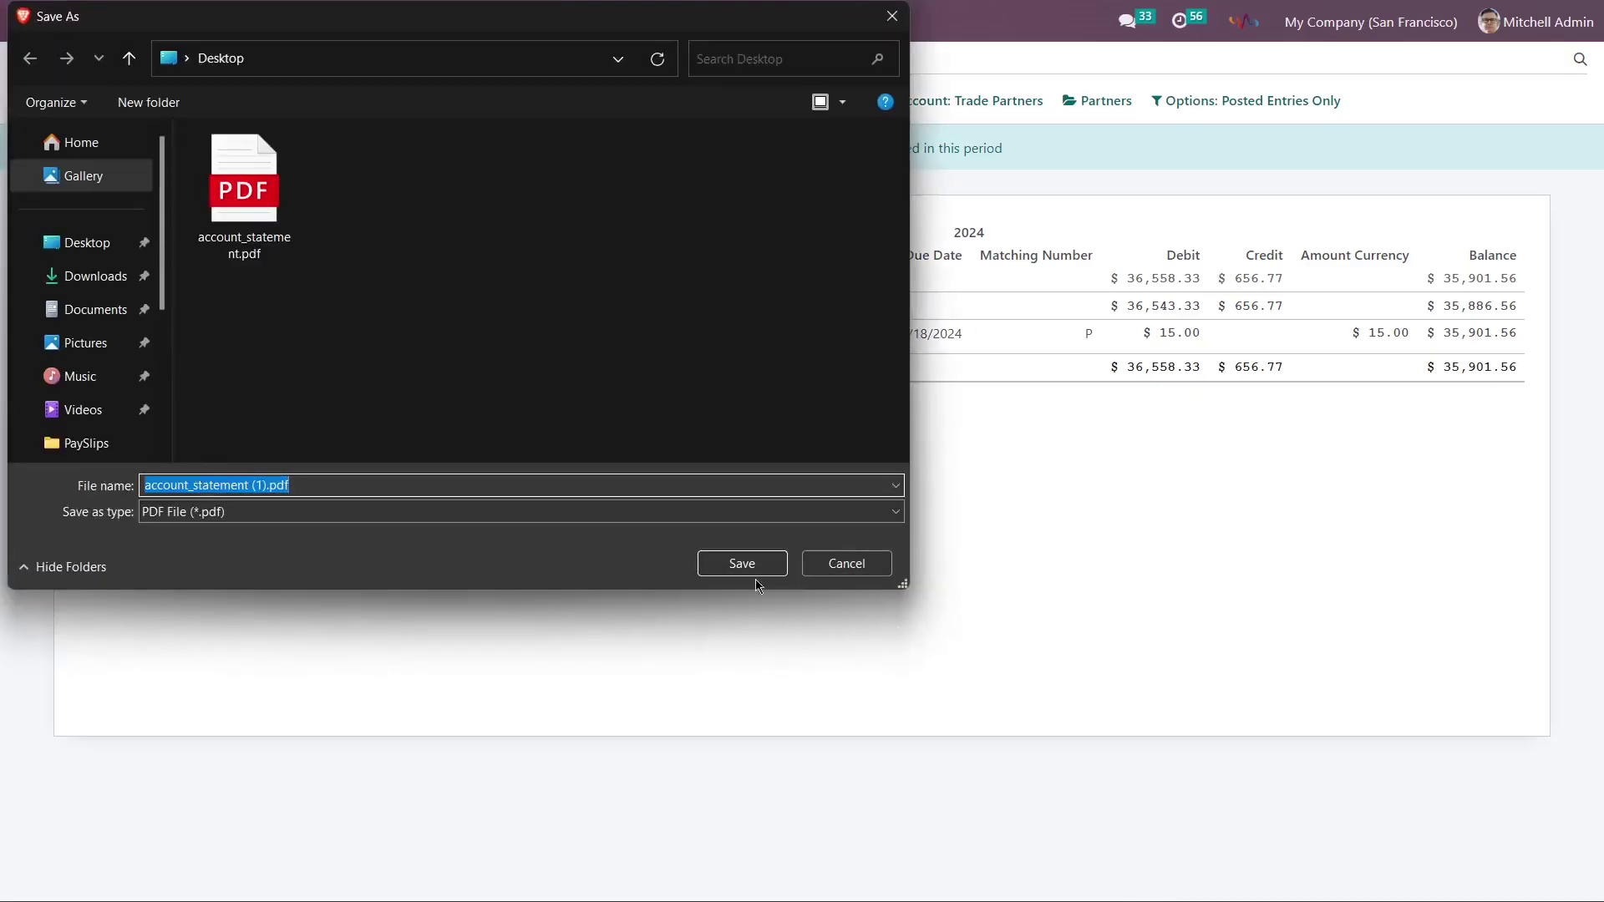
# Save account_statement (1).pdf and review the one-page statement in the browser PDF viewer.
pyautogui.click(742, 564)
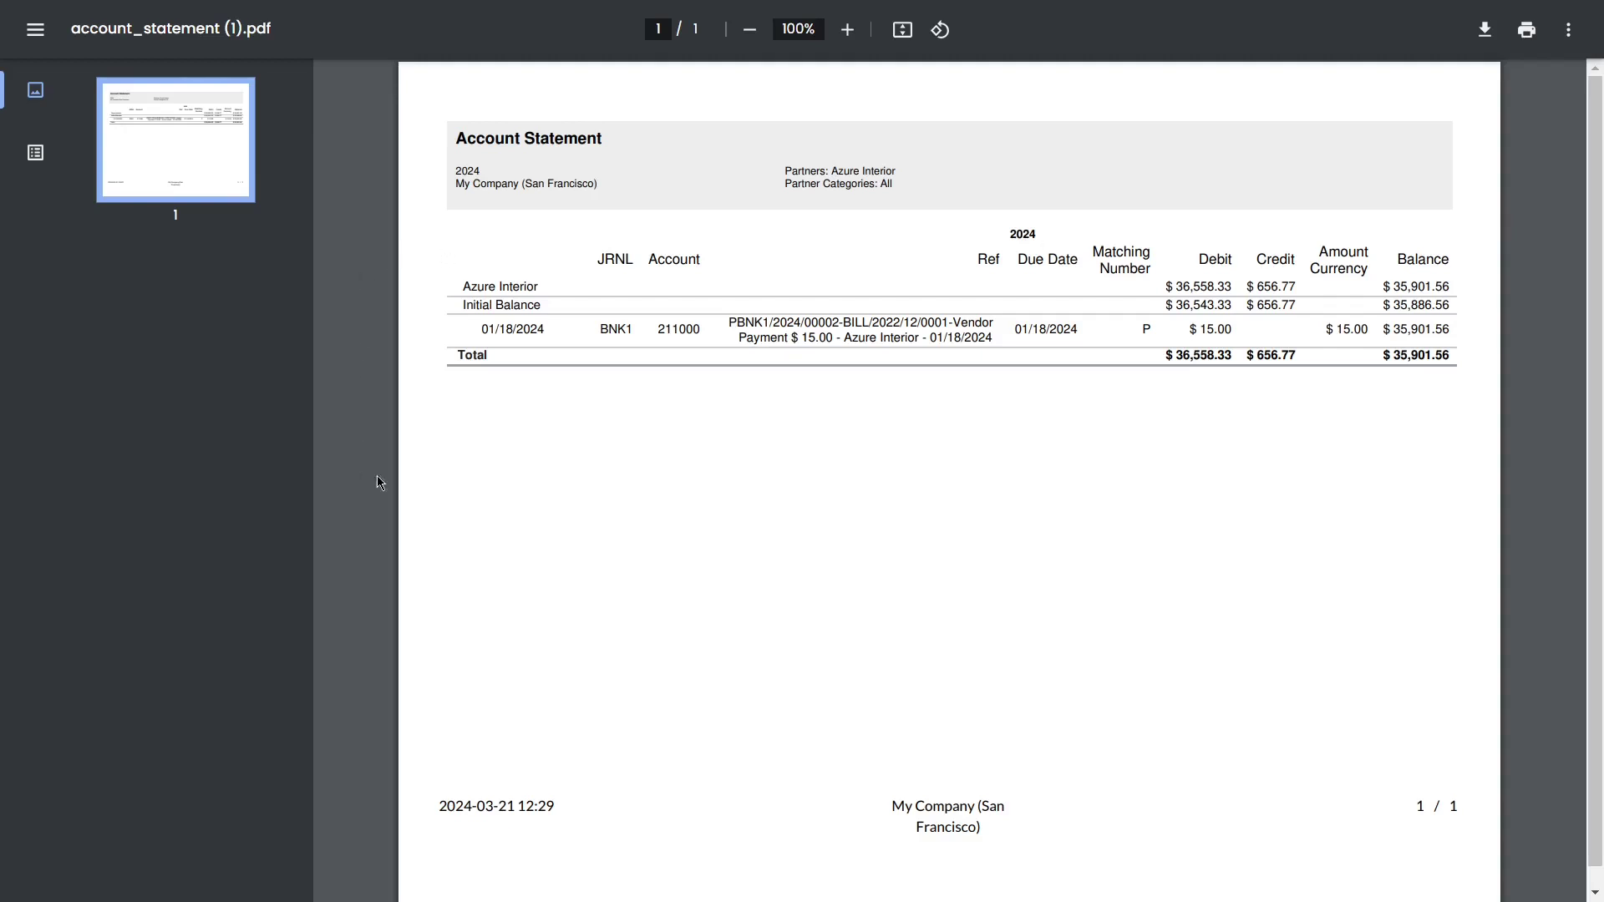
pyautogui.moveTo(834, 171); pyautogui.dragTo(898, 172)
pyautogui.click(934, 455)
# Back in Odoo, export Azure Interior's statement as XLSX and save account_statement.xlsx.
pyautogui.hotkey('ctrl', 'w')
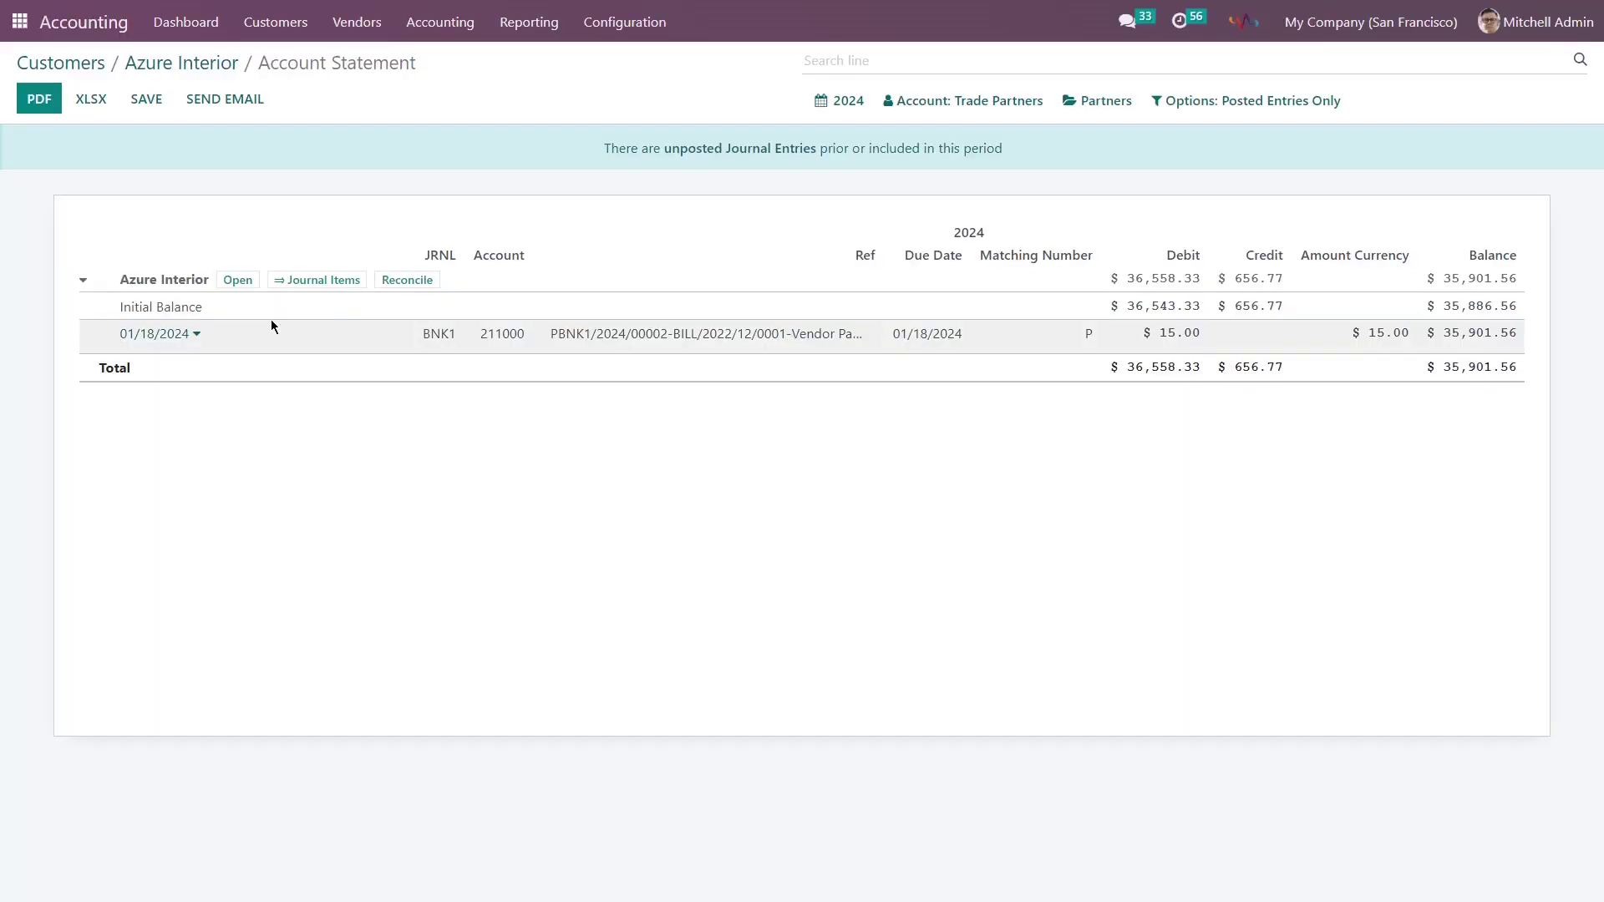
pyautogui.moveTo(267, 292)
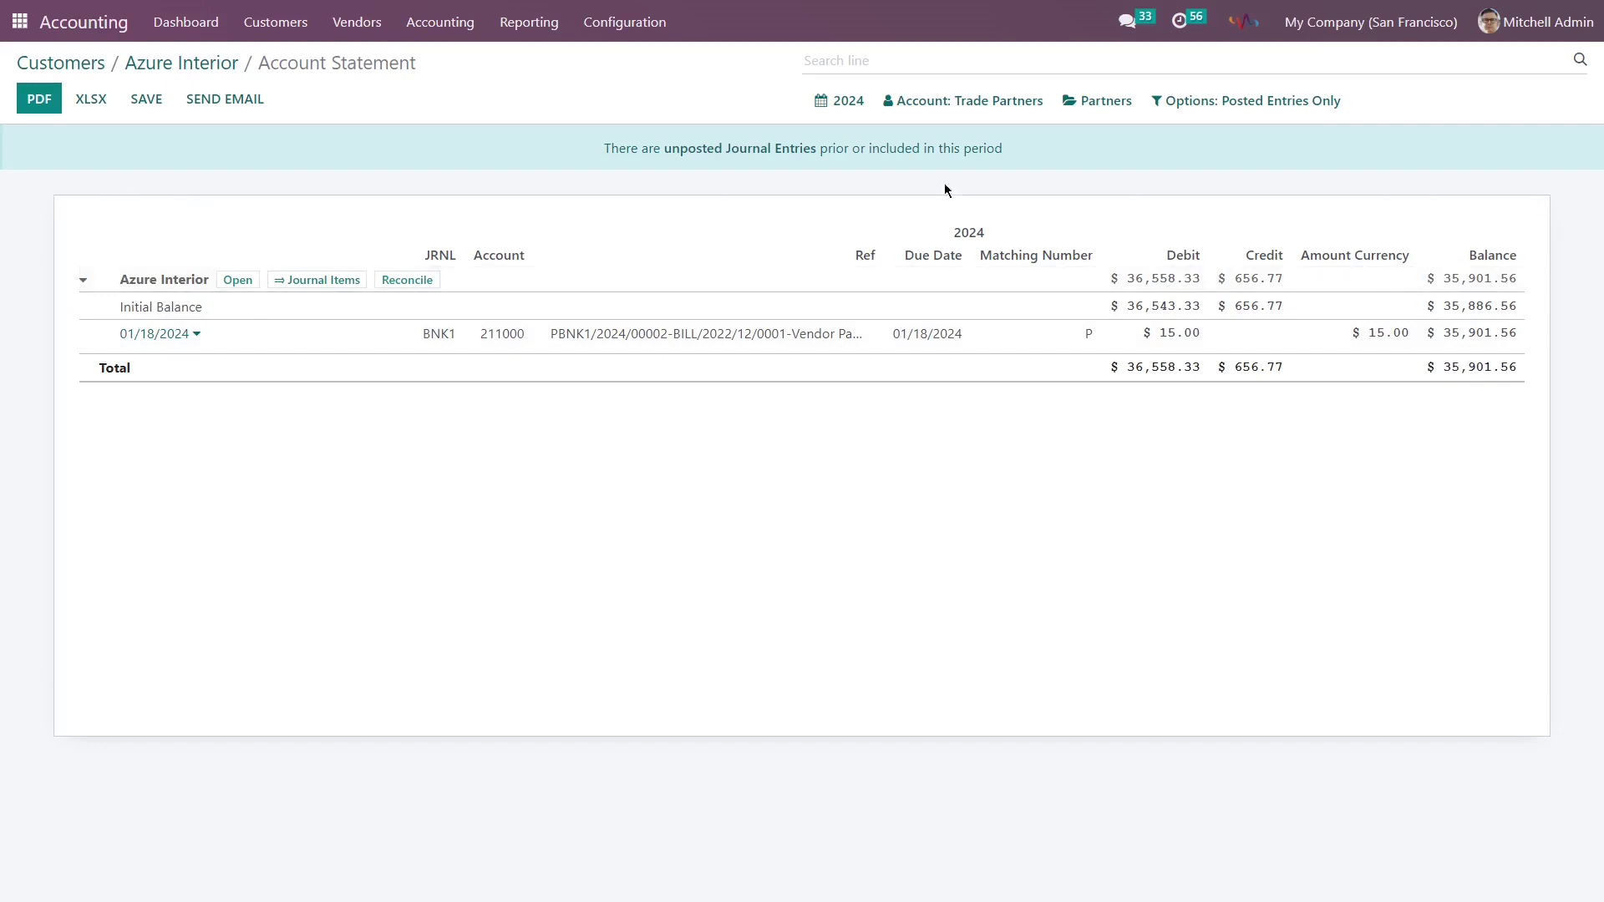
pyautogui.click(99, 111)
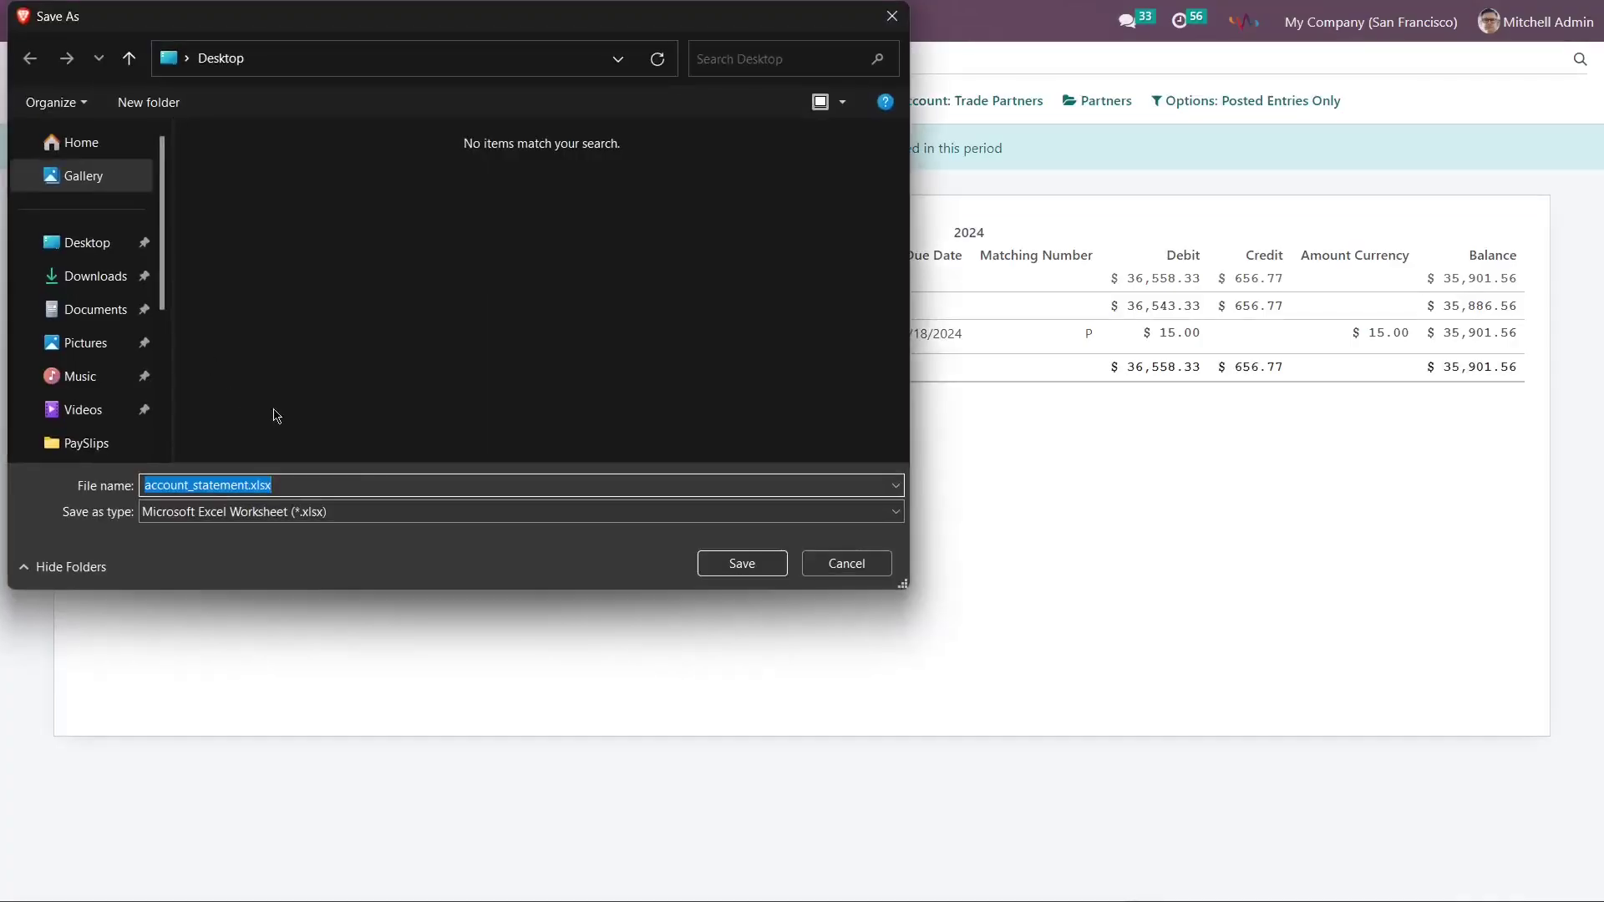
pyautogui.click(760, 564)
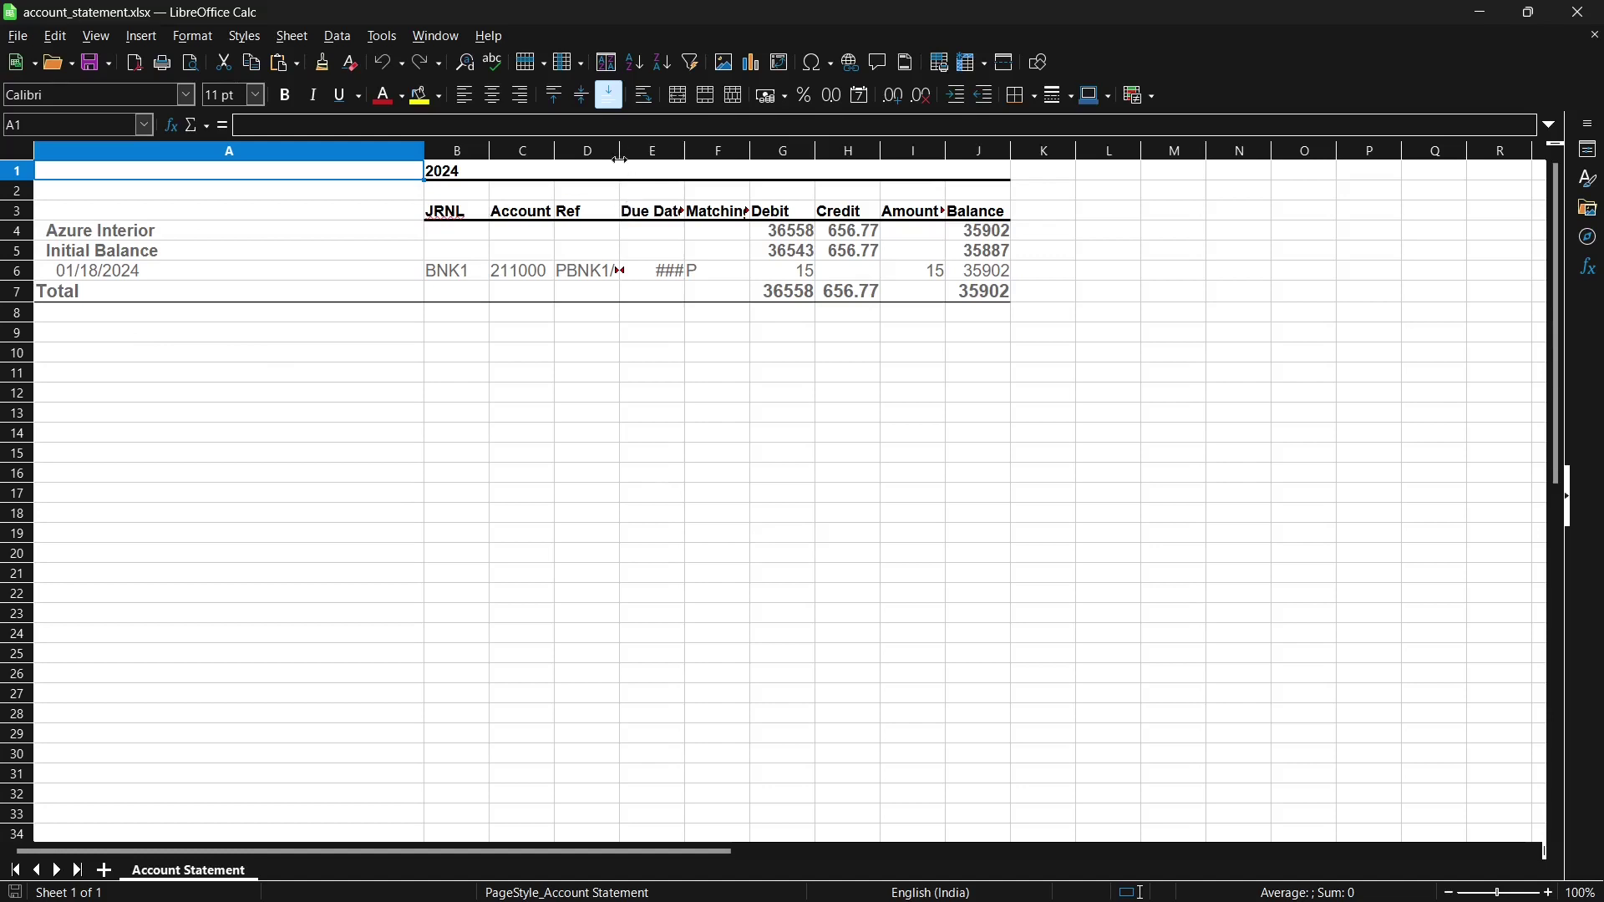
# Widen columns D and E so the Ref text and the 2024-01-18 due date show.
pyautogui.moveTo(619, 152); pyautogui.dragTo(742, 152)
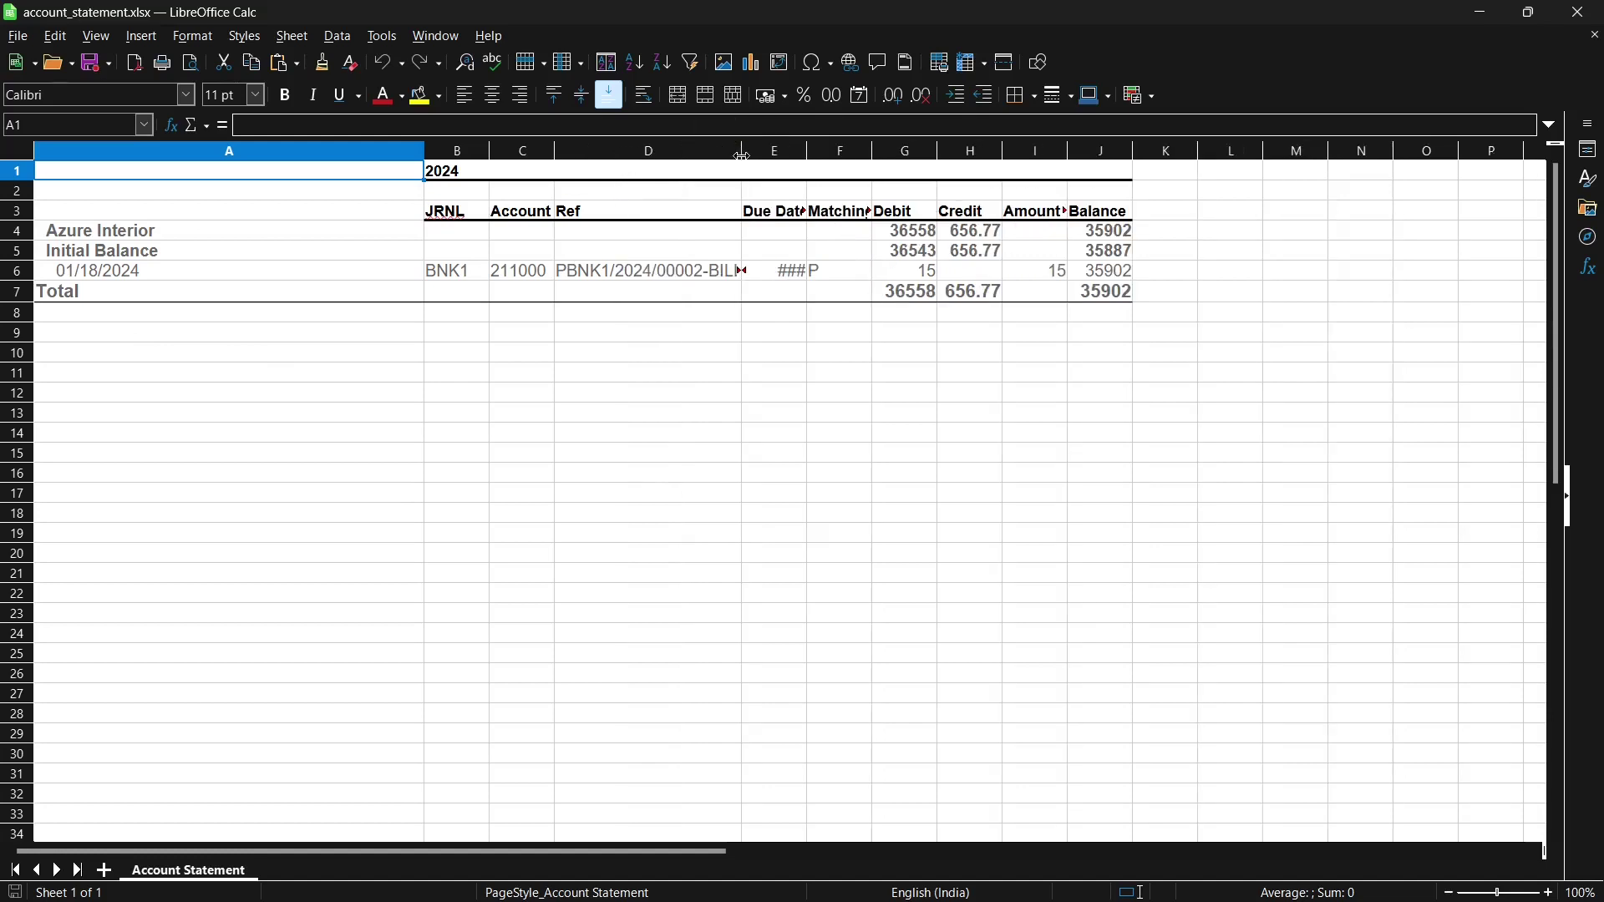
pyautogui.click(802, 151)
pyautogui.click(839, 291)
pyautogui.moveTo(807, 150); pyautogui.dragTo(925, 150)
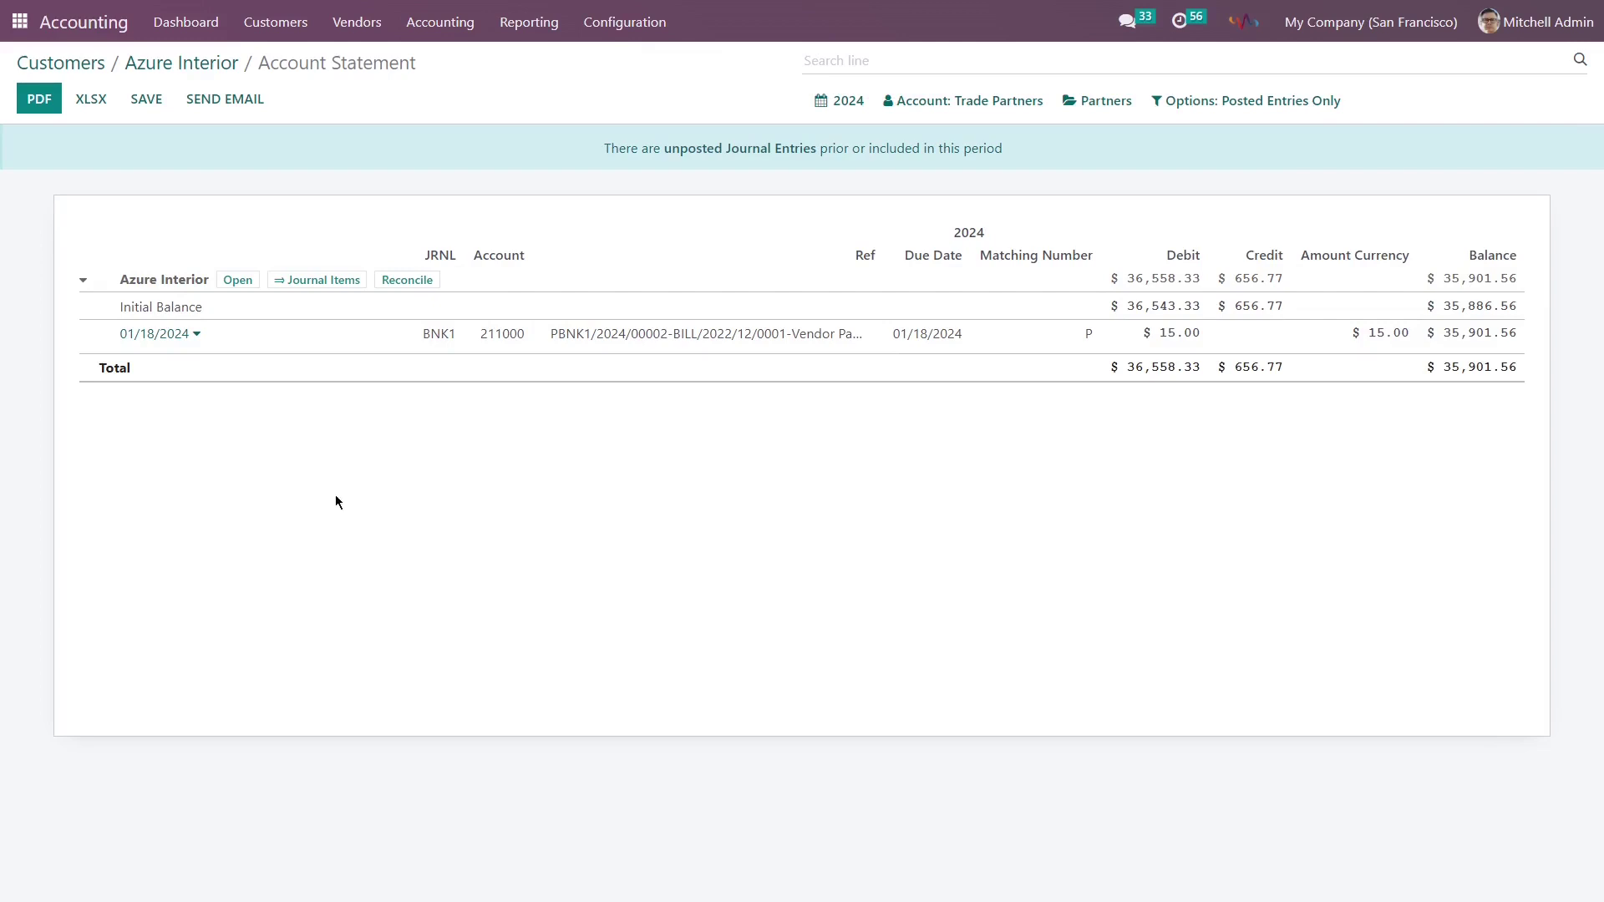
# Draft the 'Your Account Statement' email to Azure Interior with Account Statement.pdf attached and review its body.
pyautogui.click(237, 101)
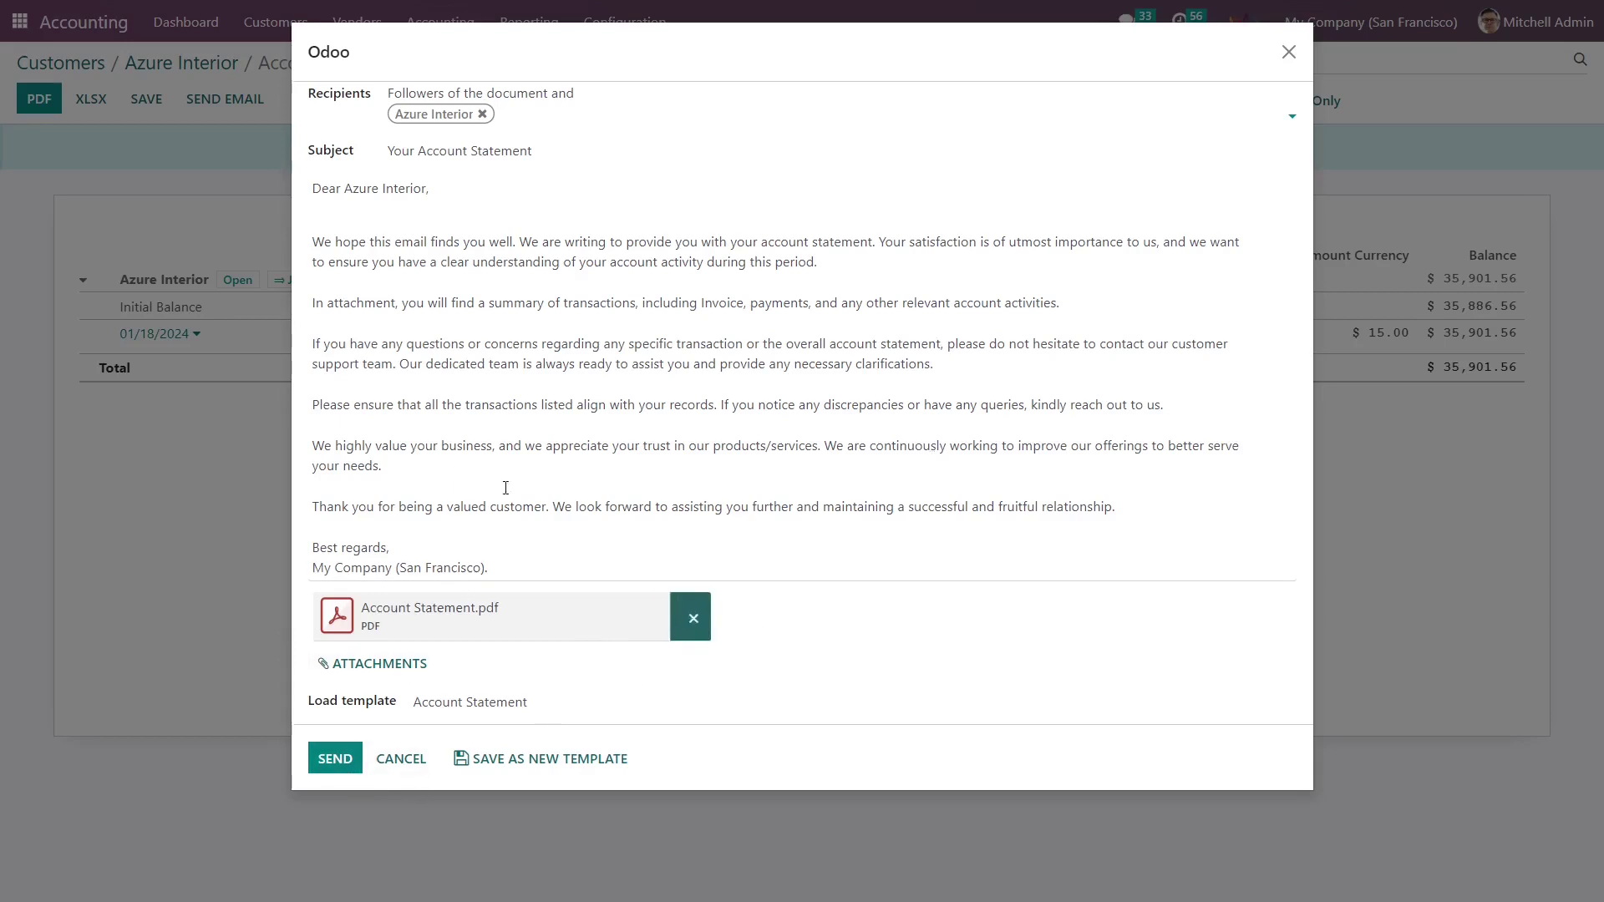
pyautogui.moveTo(335, 242); pyautogui.dragTo(841, 459)
pyautogui.click(859, 497)
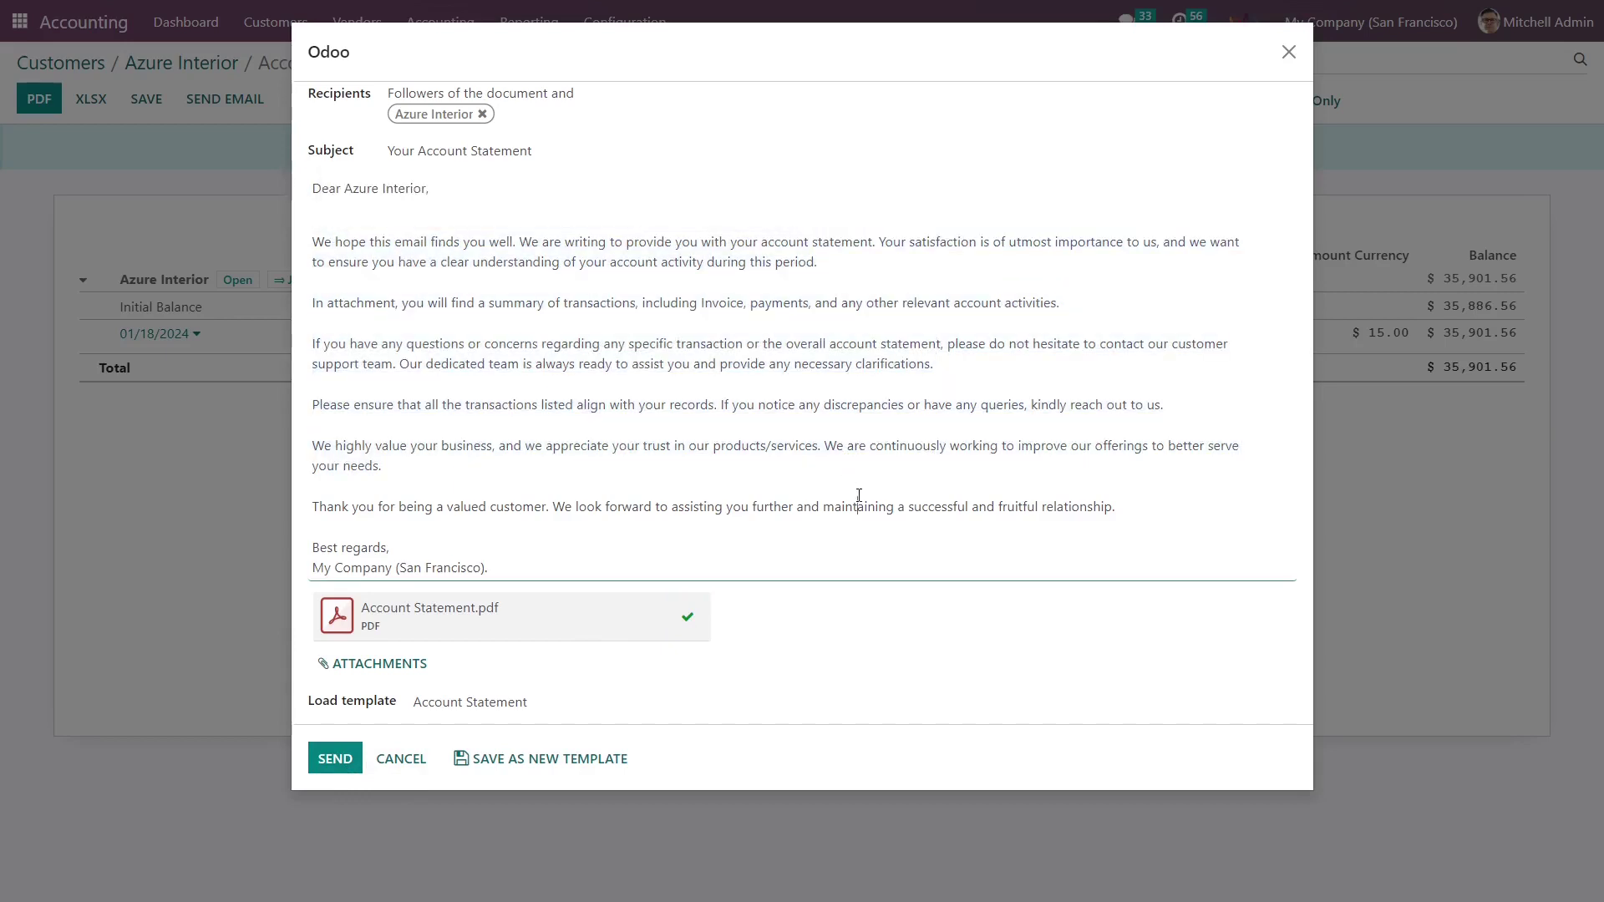